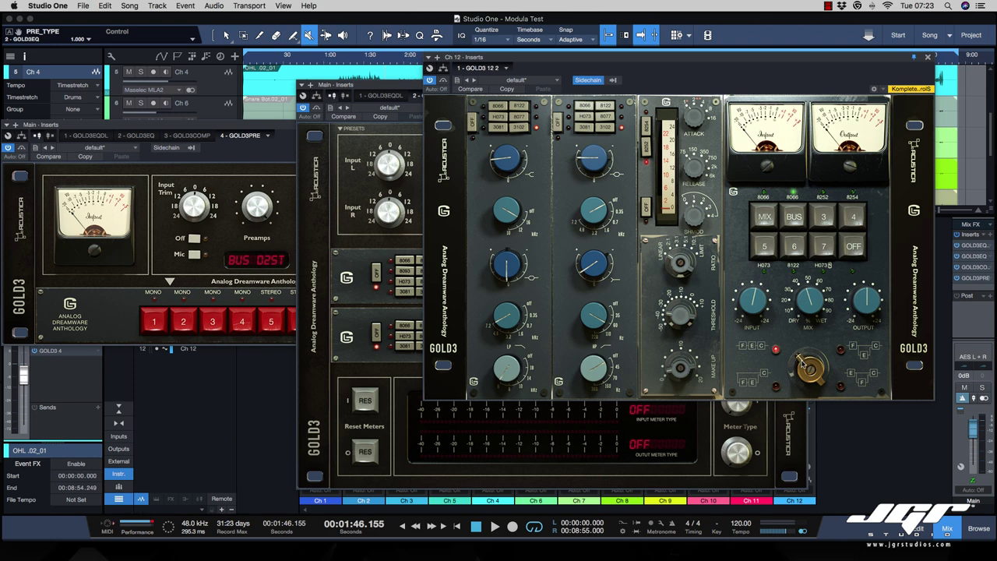
Step: Turn the routing selector of the Ch 12 GOLD3 plug-in through its layouts, ending on the lower-right routing diagram
click(802, 362)
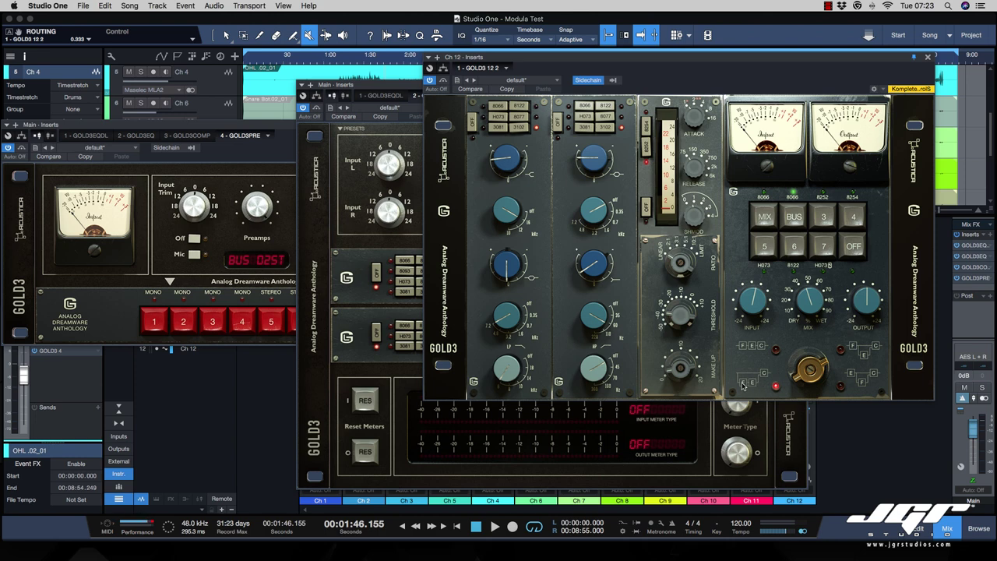
click(800, 379)
click(813, 369)
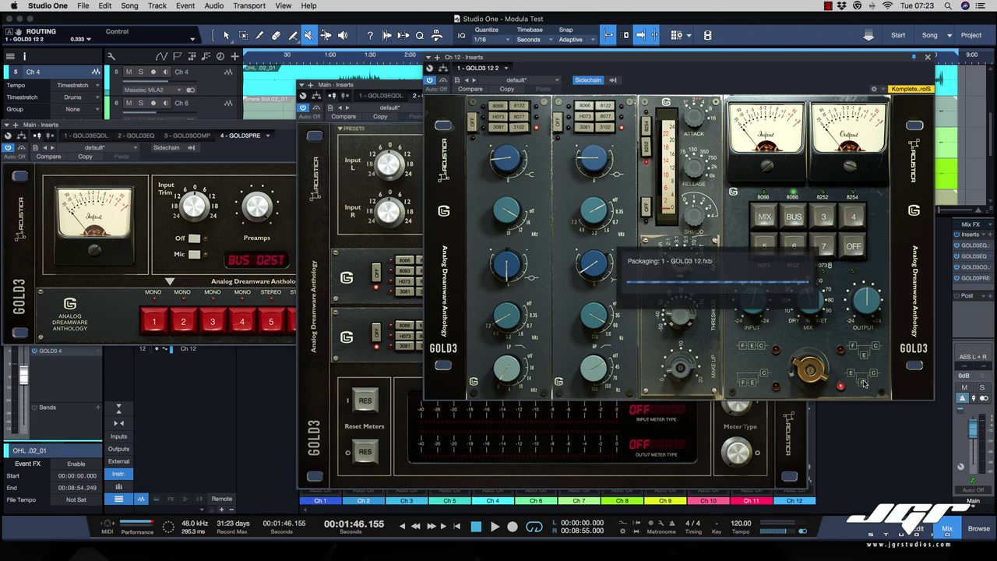
Step: Change the input and output meter types of the GOLD3EQ plug-in on the Main channel
click(573, 426)
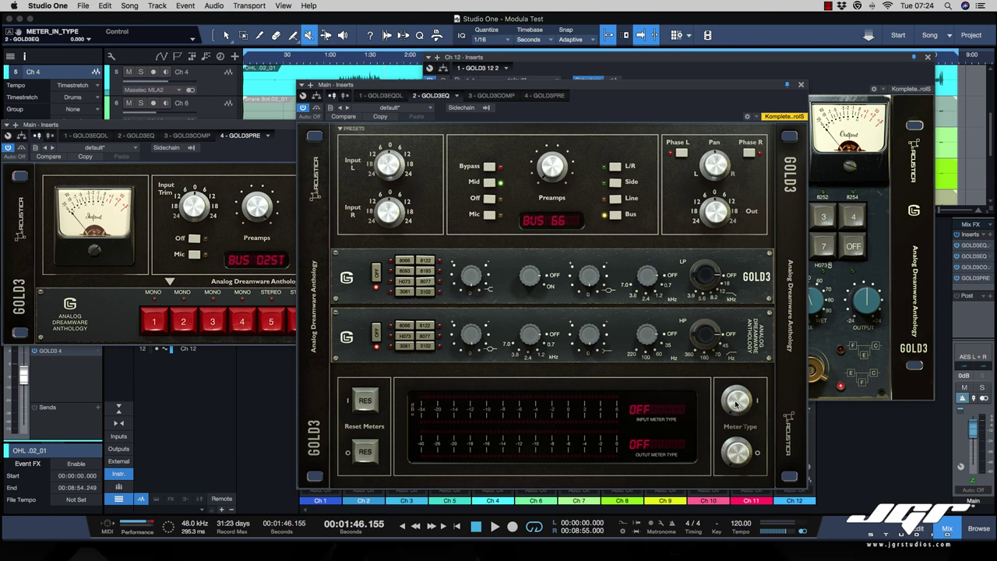
drag(737, 410, 737, 372)
drag(737, 411, 737, 388)
scroll(737, 385, down, 1)
scroll(737, 385, up, 1)
drag(739, 447, 738, 414)
drag(743, 461, 738, 434)
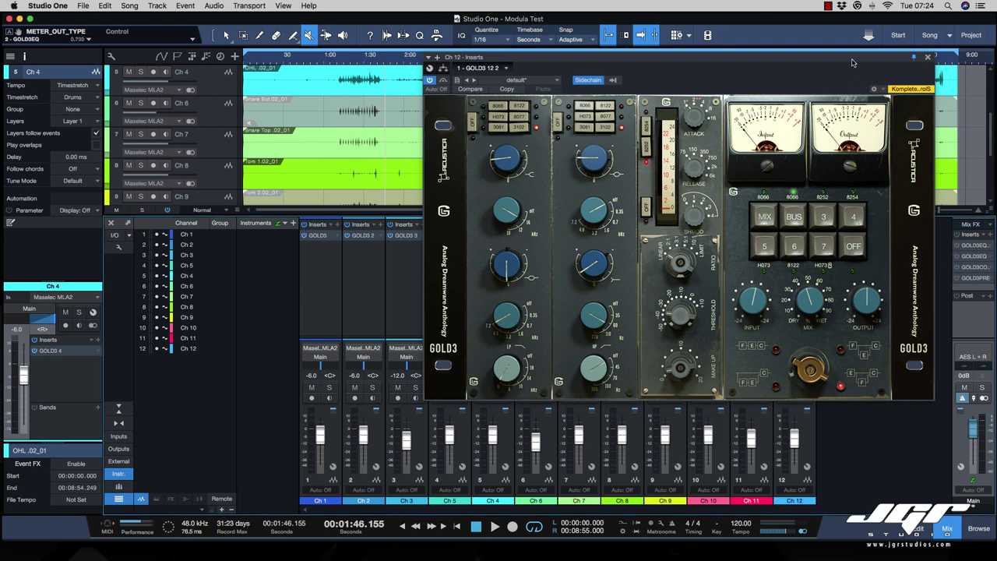
Step: Close the Ch 12 GOLD3 window and play the song with all inserts disabled, enlarging the Main channel's insert area
drag(853, 60, 816, 95)
click(890, 93)
scroll(654, 168, up, 5)
scroll(650, 166, down, 3)
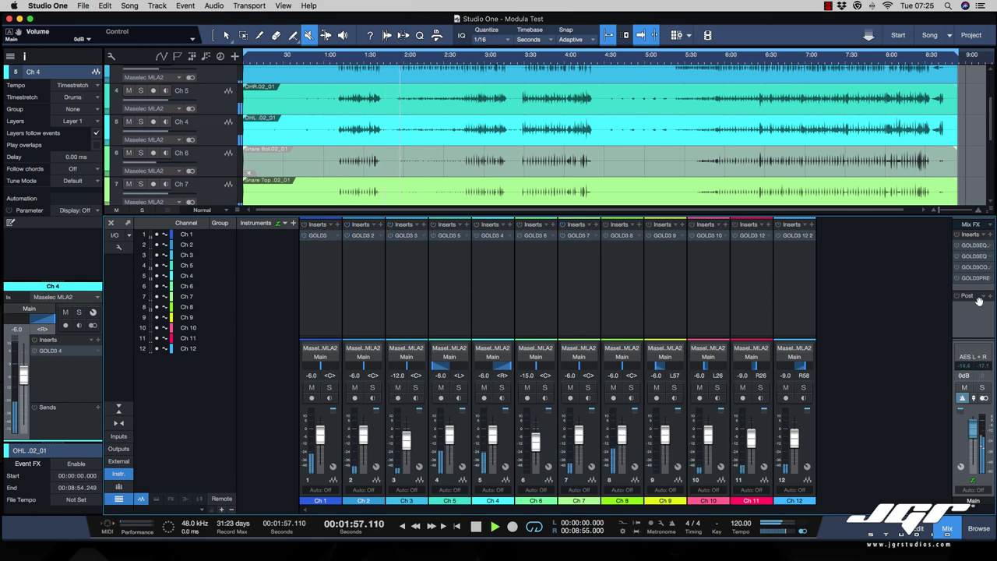
drag(973, 291, 973, 306)
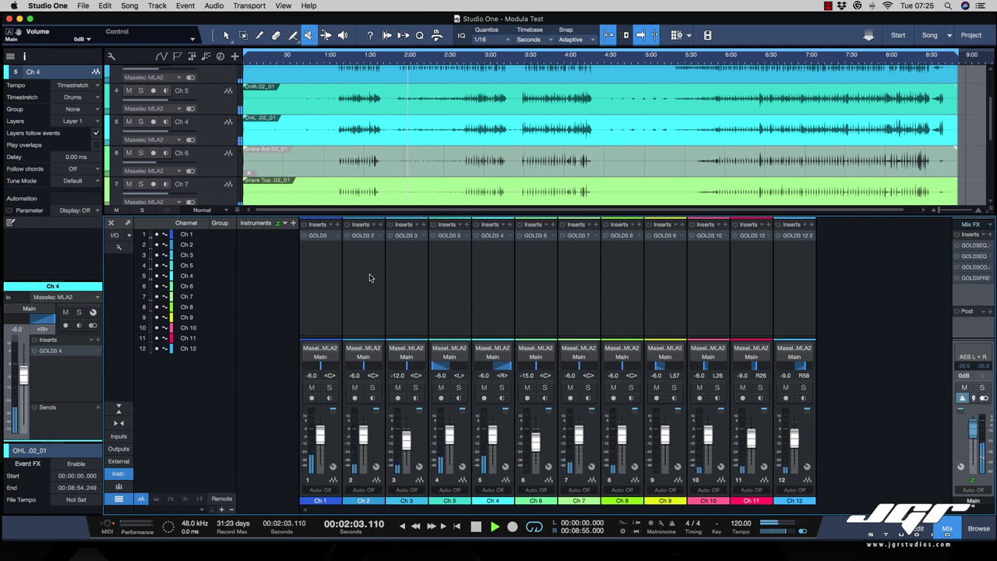
Step: Enable Ch 1's inserts and set its GOLD3 preamp model to 8252 during playback, closing the plug-in window
click(321, 266)
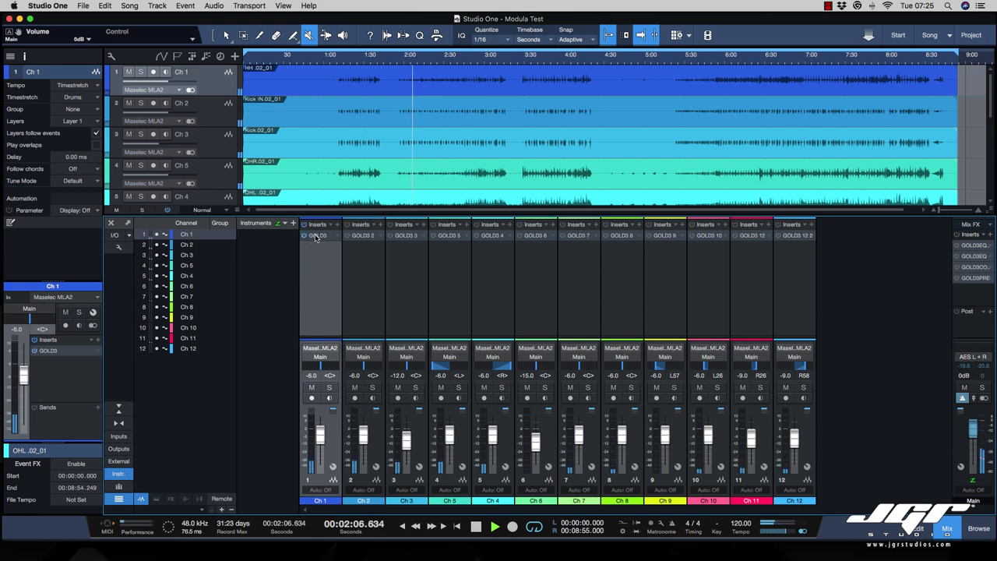
click(317, 234)
drag(418, 183, 465, 76)
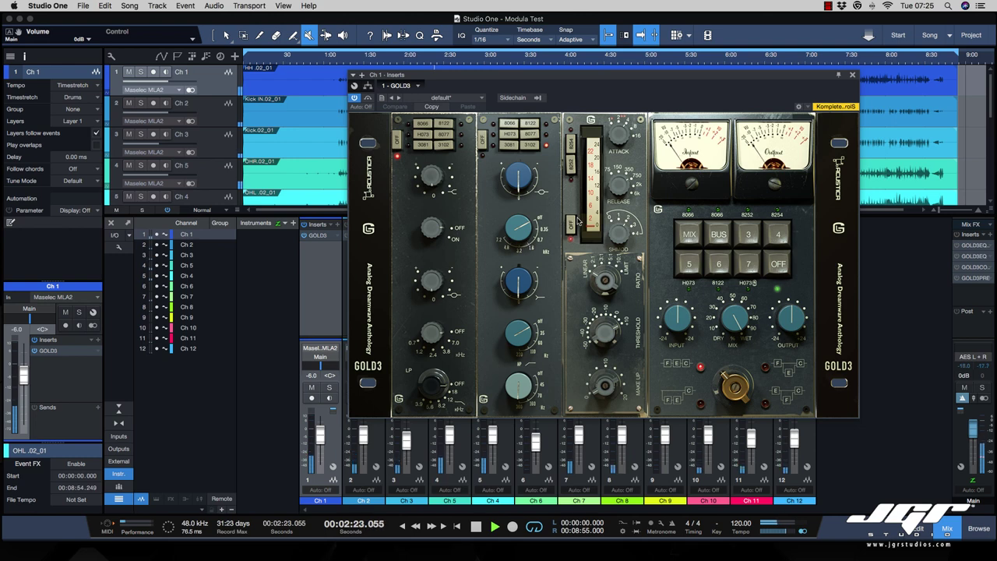
click(750, 237)
click(753, 244)
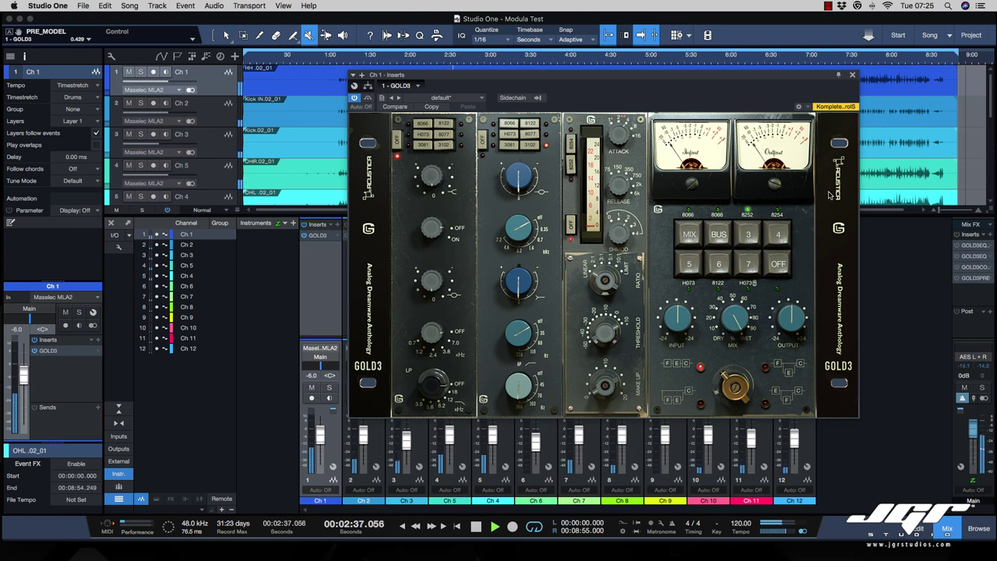
click(853, 76)
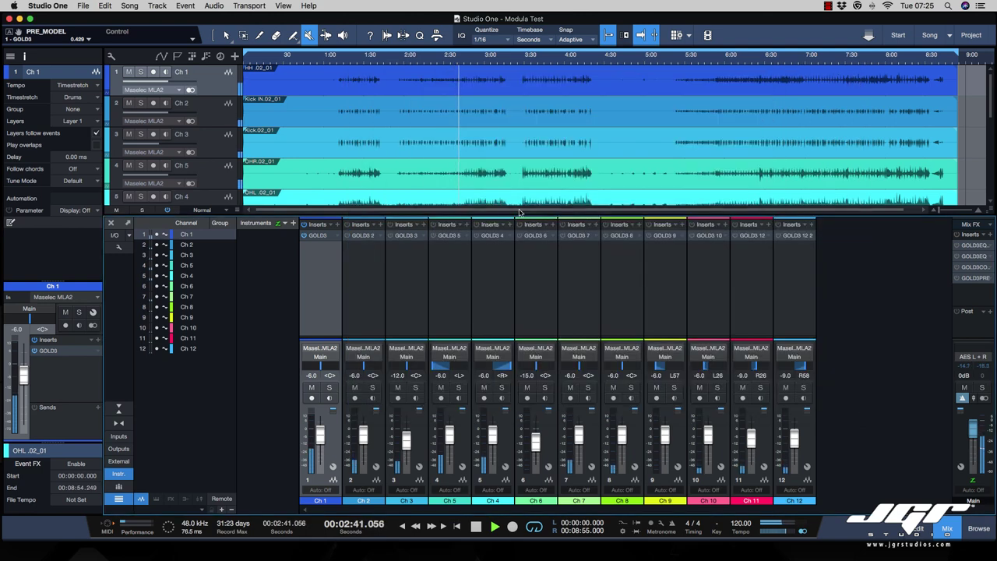
Step: Enable Ch 2's inserts and open its GOLD3 2 plug-in, placing the window clear of the first channel strips
click(376, 249)
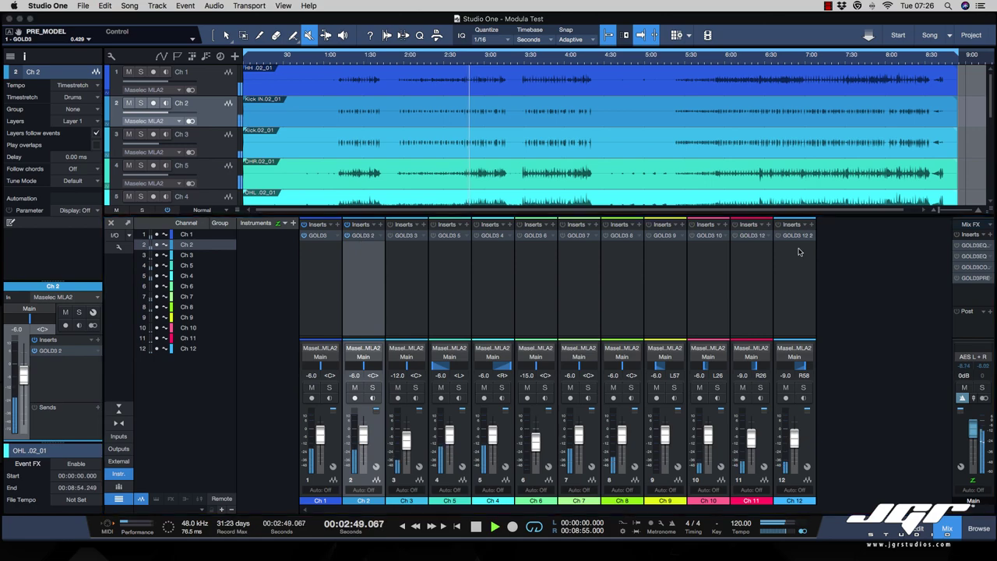
click(363, 235)
drag(544, 199, 485, 84)
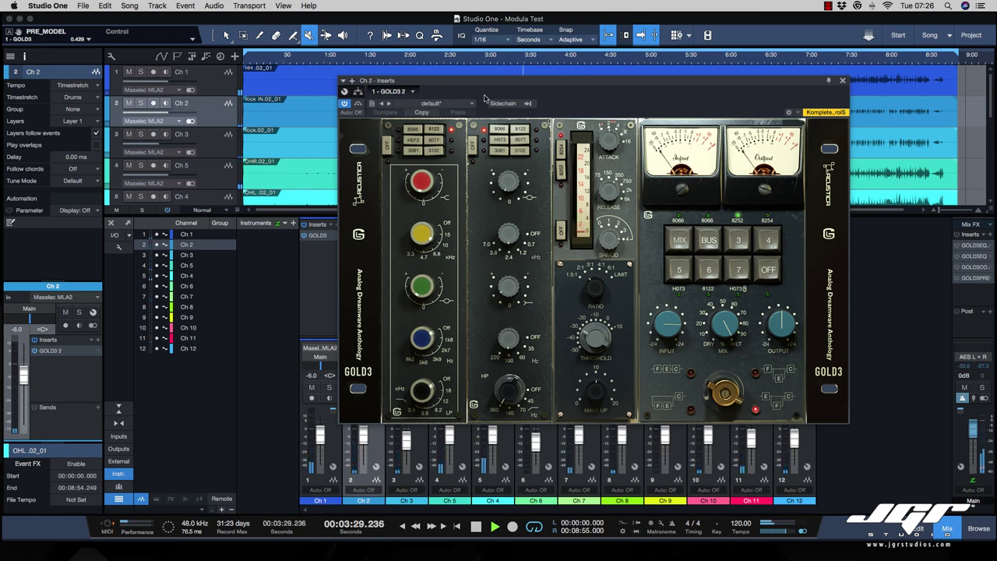
drag(449, 78, 511, 95)
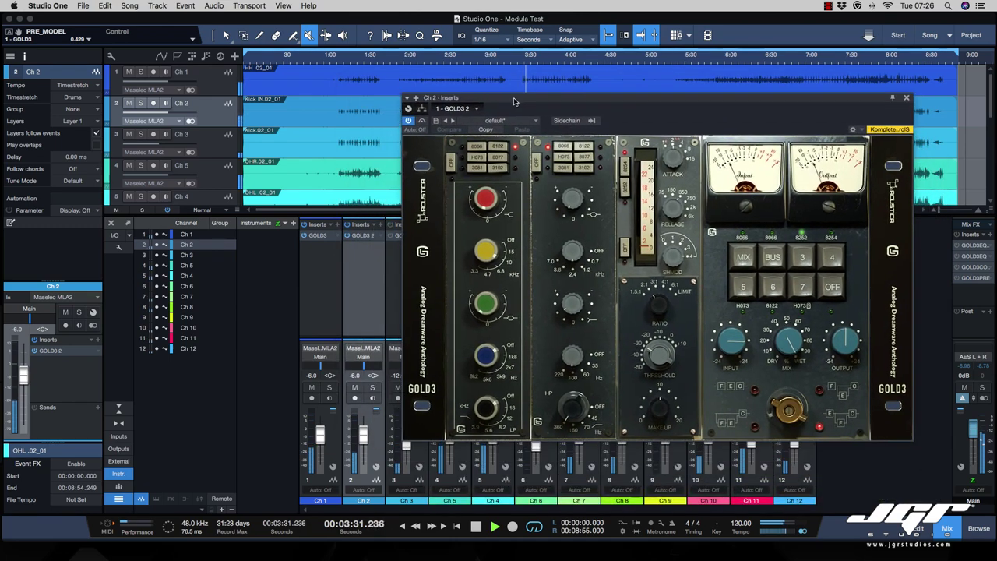
Step: Compare Ch 2 with GOLD3 2 bypassed and active during playback, and close the plug-in window
click(420, 121)
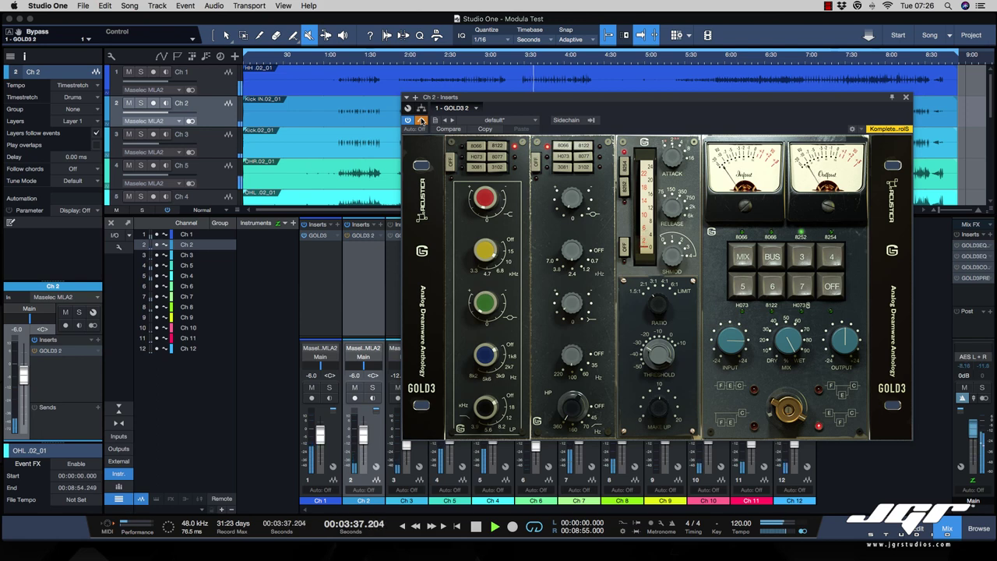
click(421, 120)
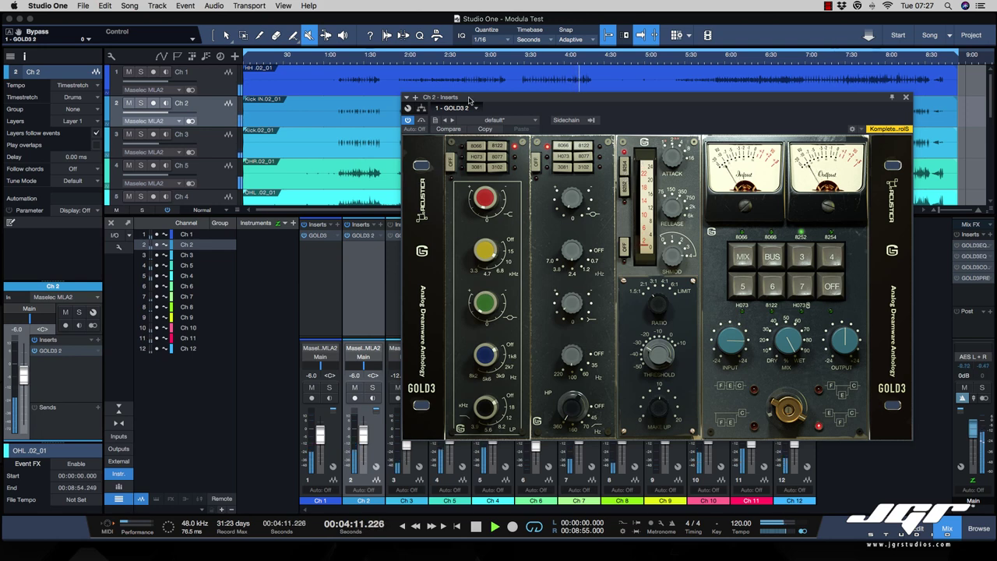
click(905, 96)
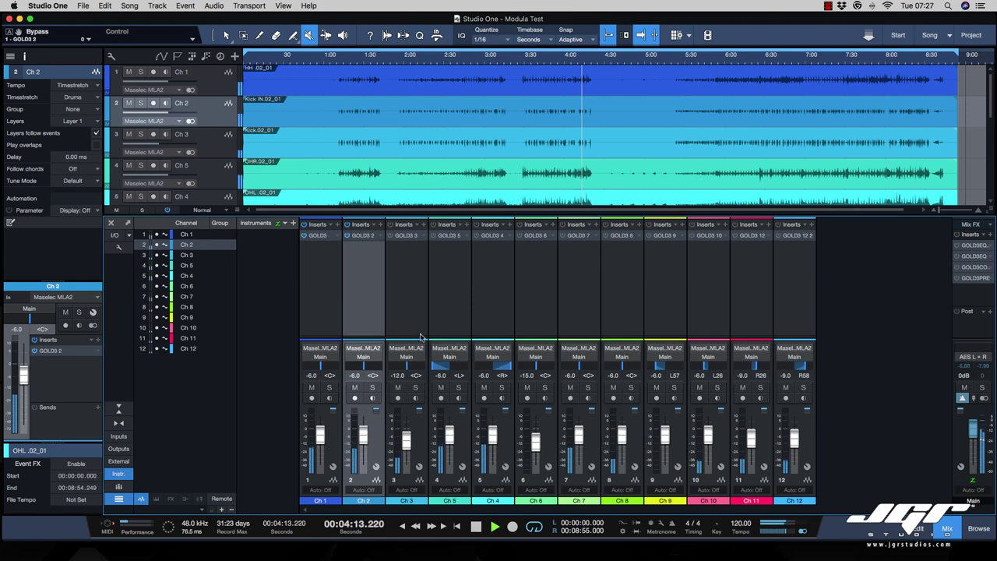
Step: Enable Ch 3's inserts and solo the channel from about 3:30, comparing GOLD3 3 bypassed and active
click(406, 241)
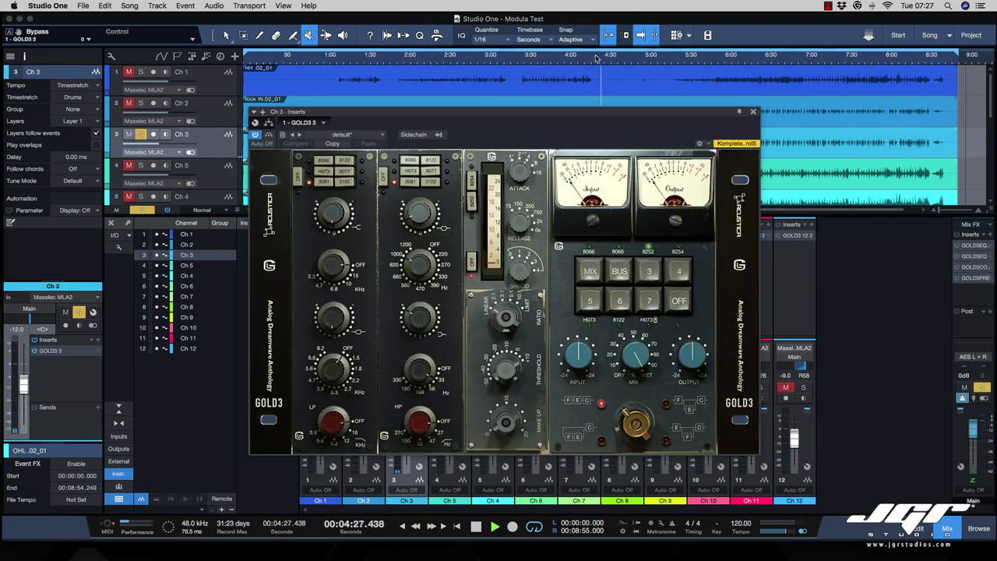
click(527, 60)
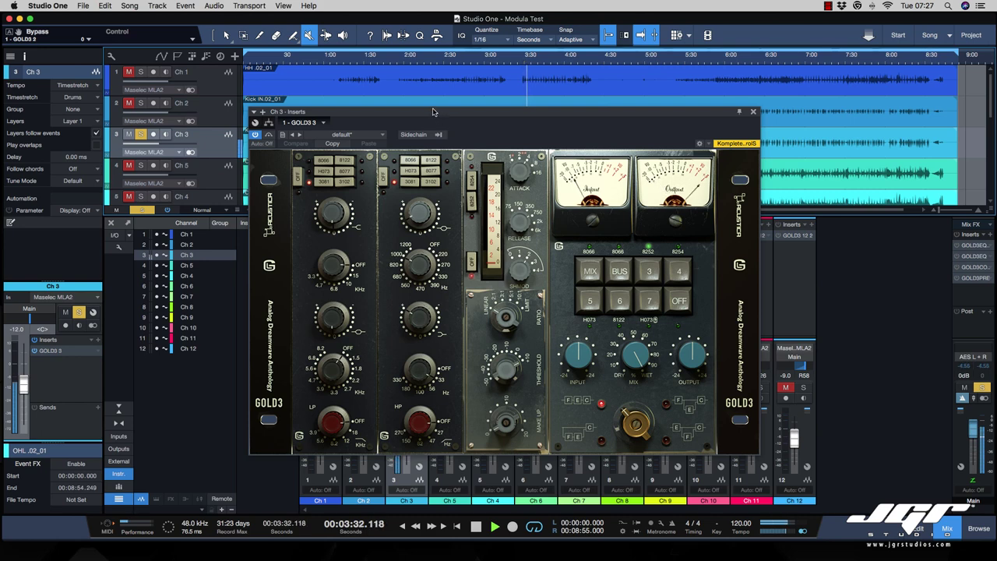
drag(436, 116, 532, 117)
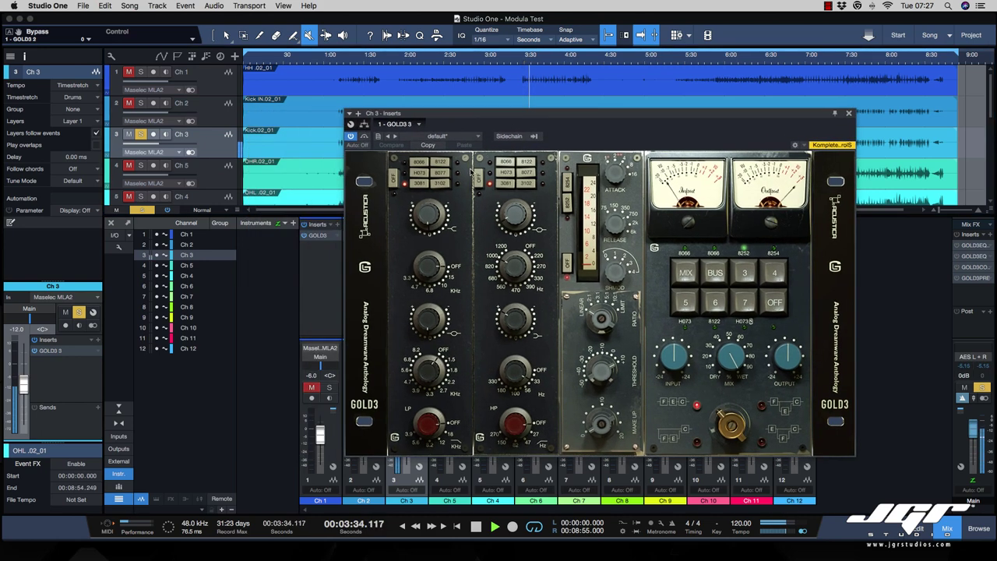
click(365, 137)
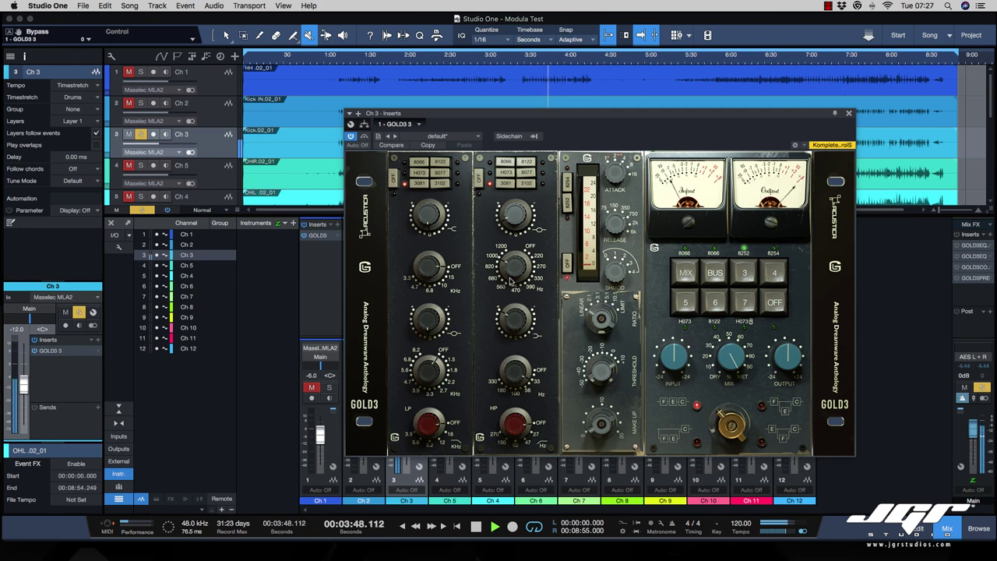
click(511, 274)
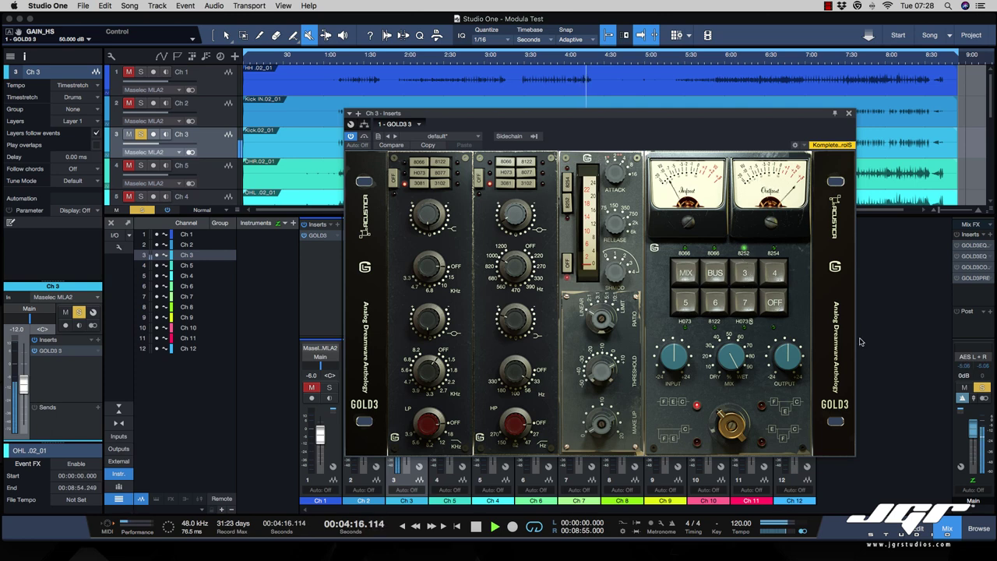
Step: Clear the Ch 3 solo to play the full mix from about 3:30, moving the GOLD3 3 window off the channel strips
click(983, 388)
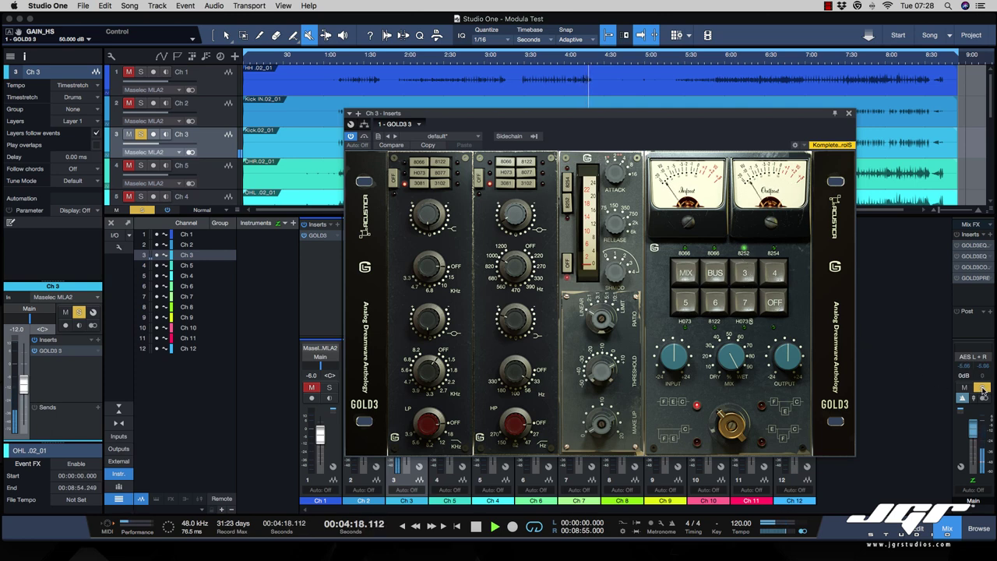
click(982, 389)
key(b)
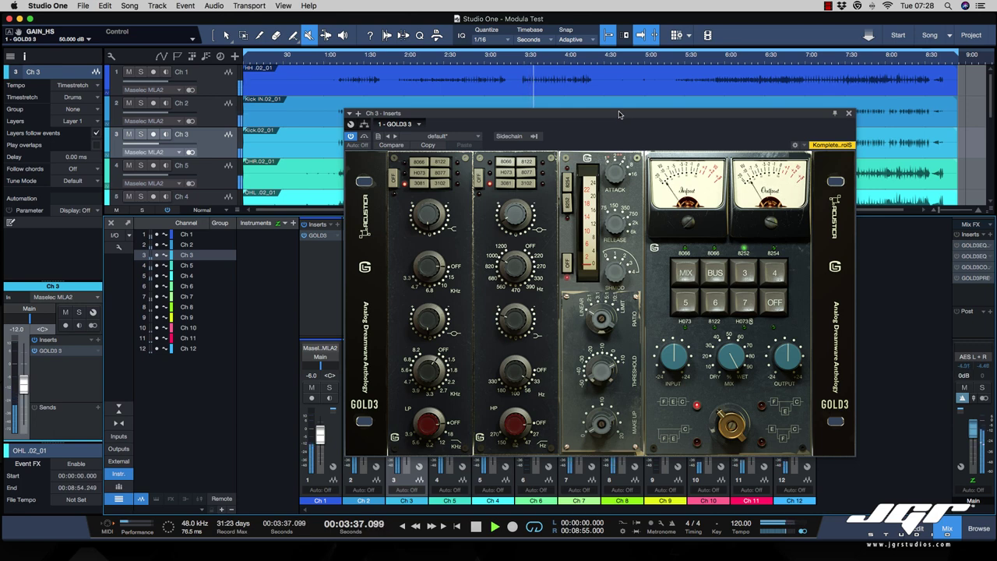
drag(619, 115, 754, 130)
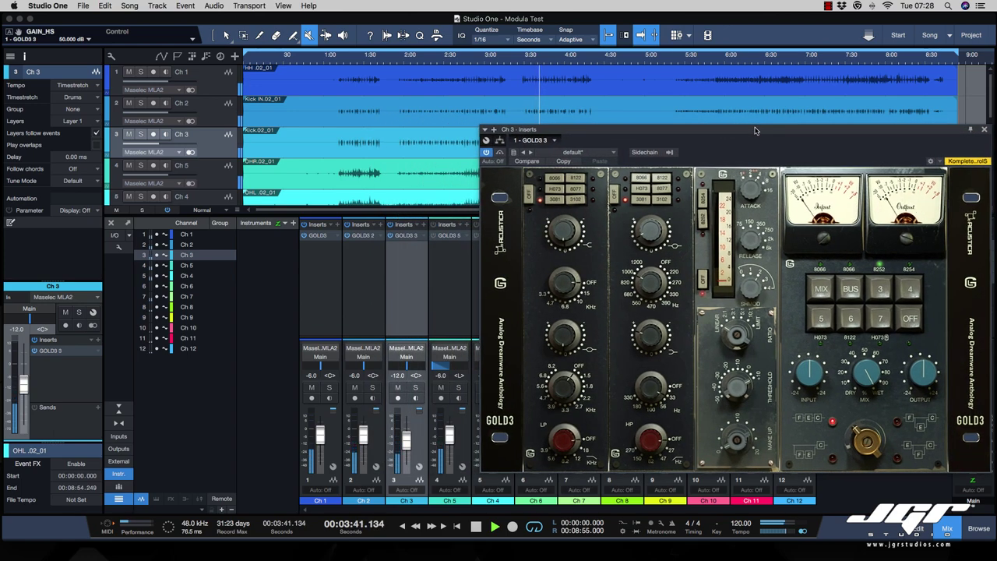
drag(755, 130, 796, 126)
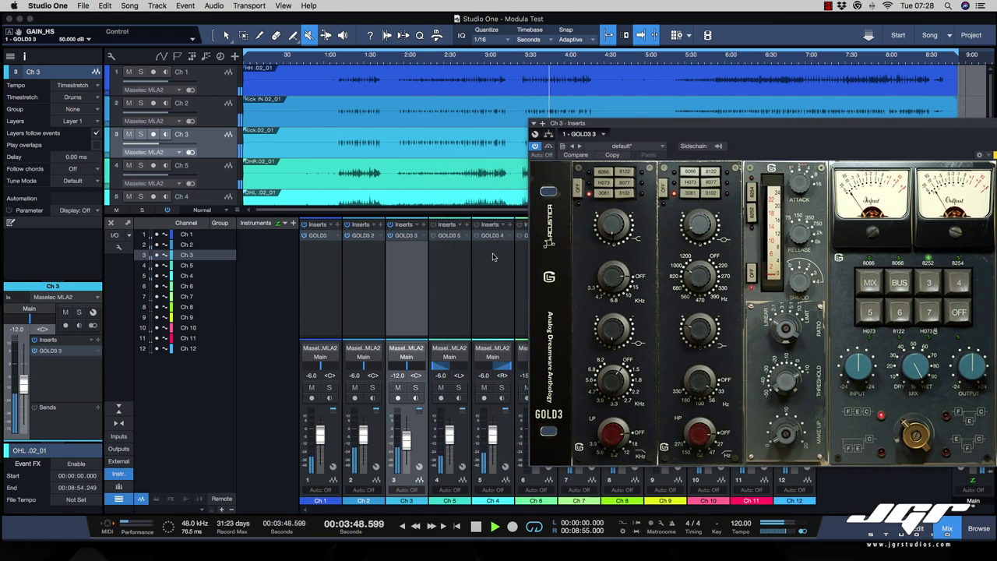
Step: Enable the inserts on Ch 5 and Ch 4, and audition the mix with GOLD3 5 open before closing its window
click(446, 250)
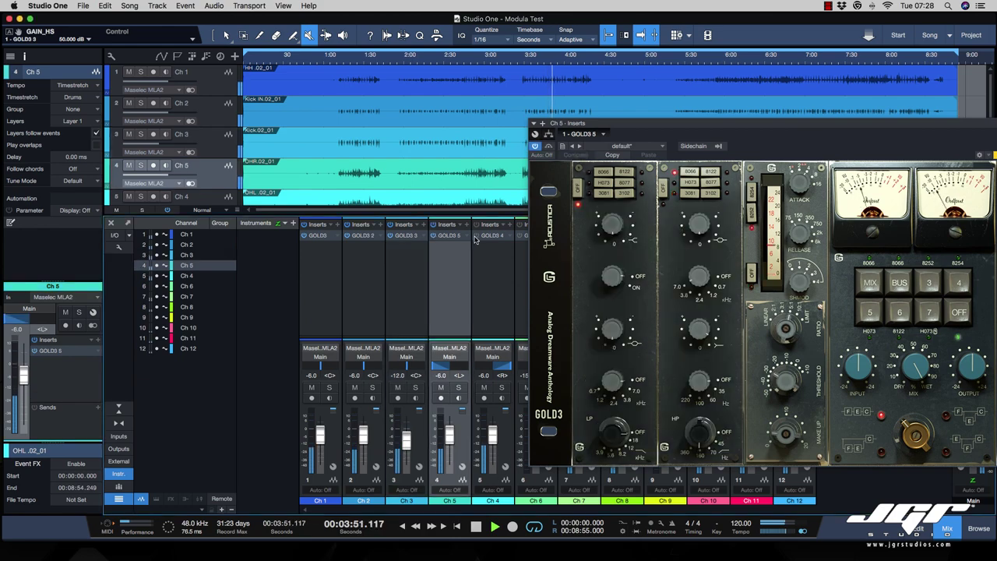
drag(671, 128, 586, 112)
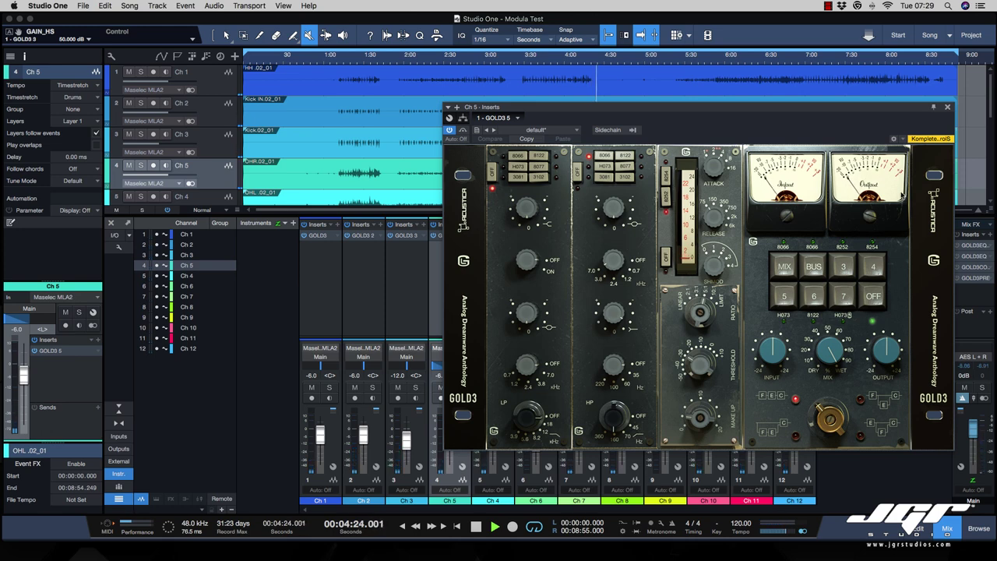
key(b)
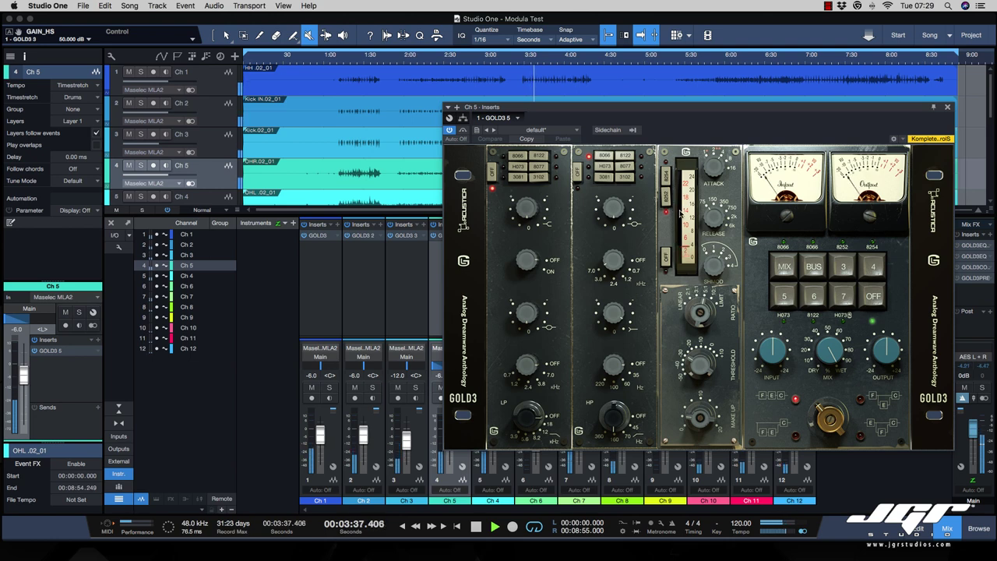
click(947, 107)
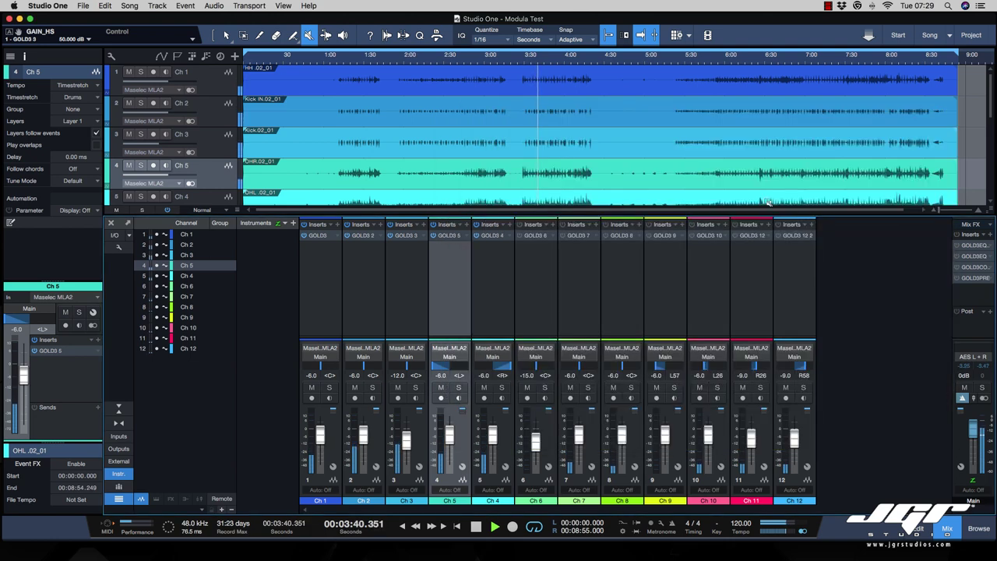
Step: Enable the inserts on Ch 6 and Ch 7, and unmute the Snare Bot.02_01 event
click(536, 291)
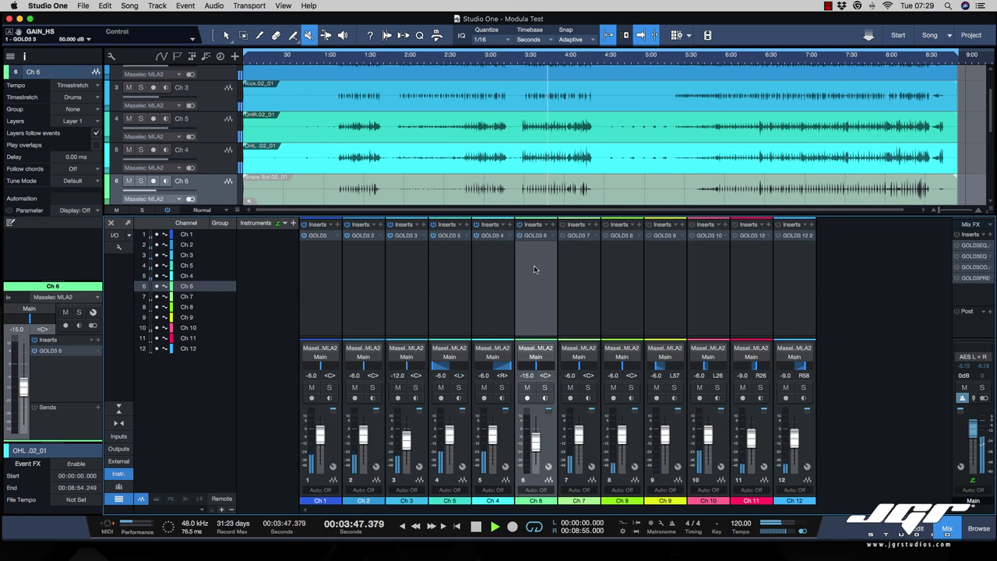
scroll(485, 190, down, 1)
scroll(485, 190, down, 2)
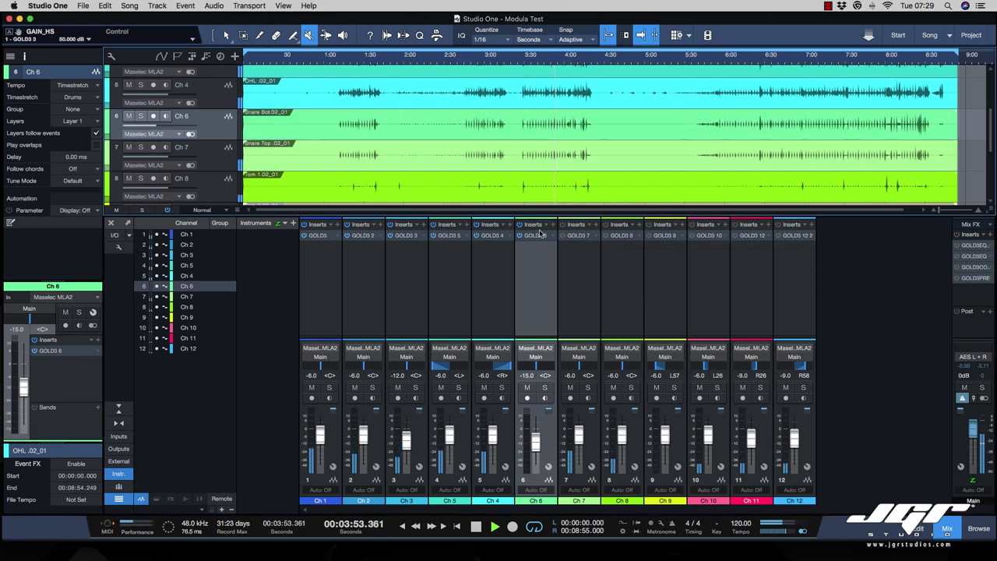
click(570, 253)
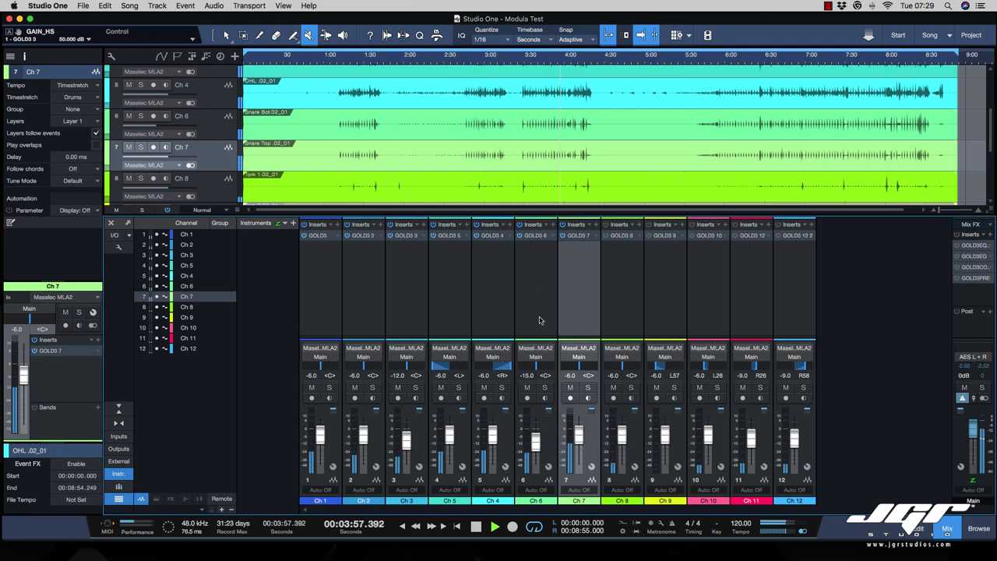
Step: Solo Ch 6 and open its GOLD3 6 plug-in, moving the window fully into view
click(545, 387)
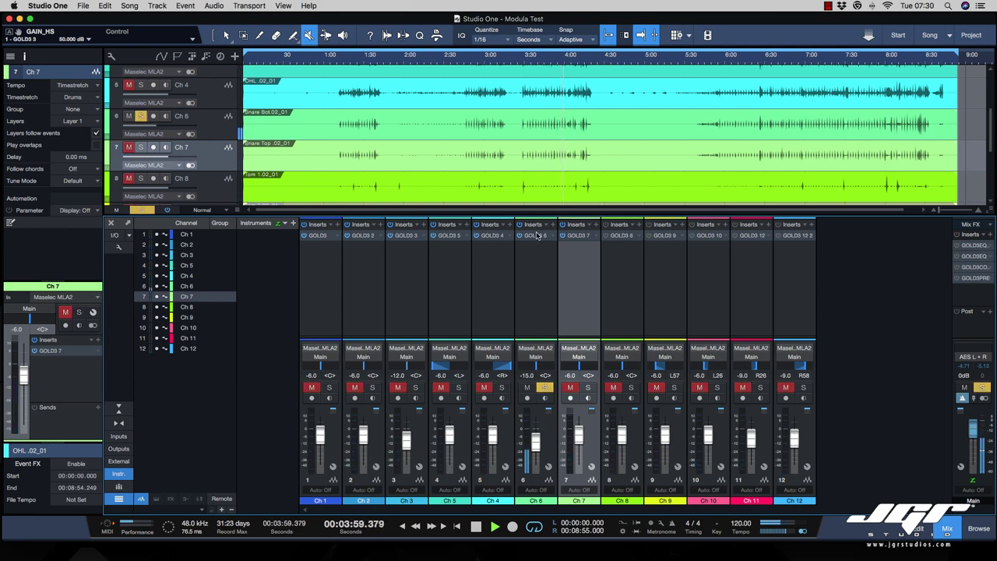
click(535, 236)
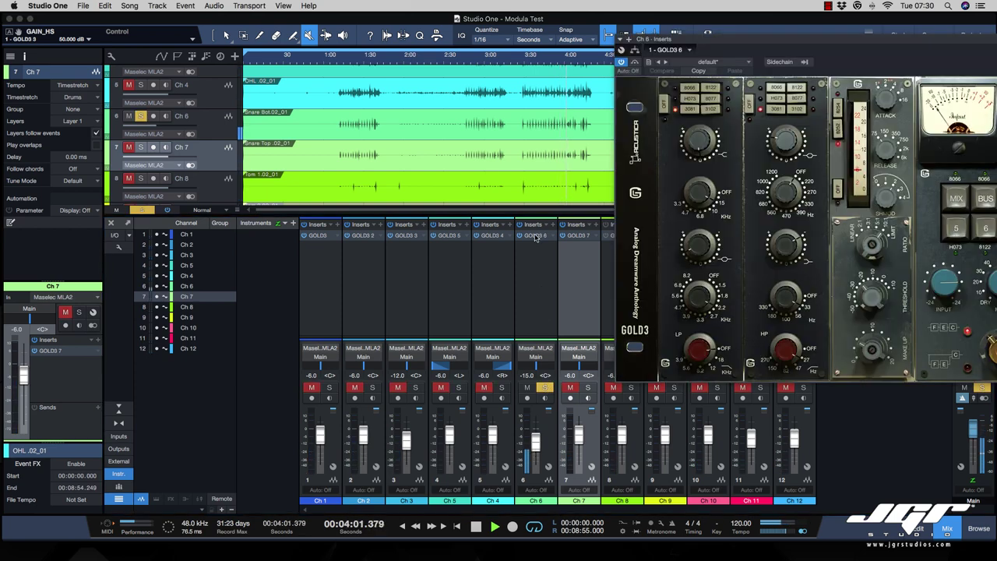
drag(810, 49, 620, 68)
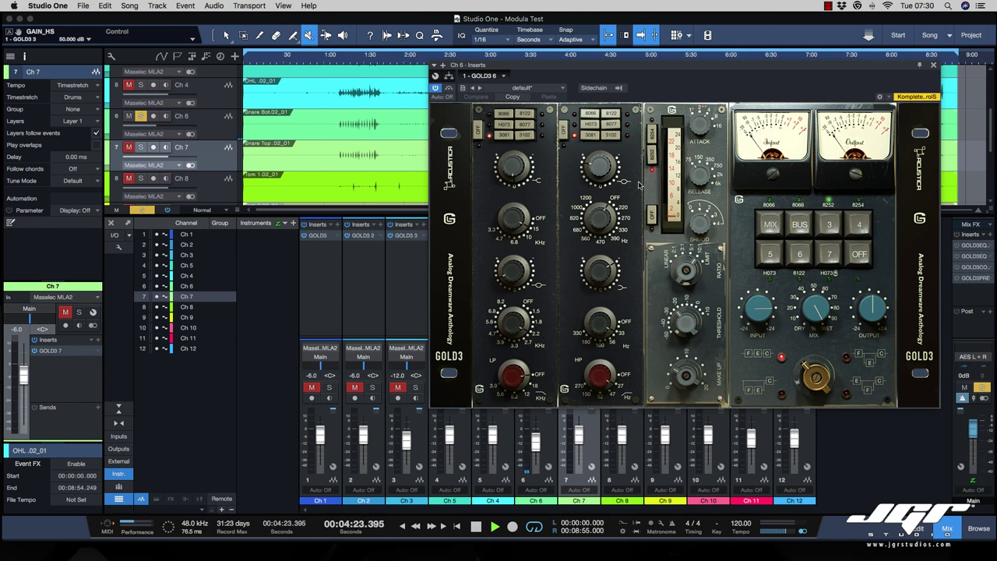
Step: Move the GOLD3 6 window clear of the master strip and restart playback of the soloed Ch 6 from 3:30
drag(571, 67, 521, 82)
key(space)
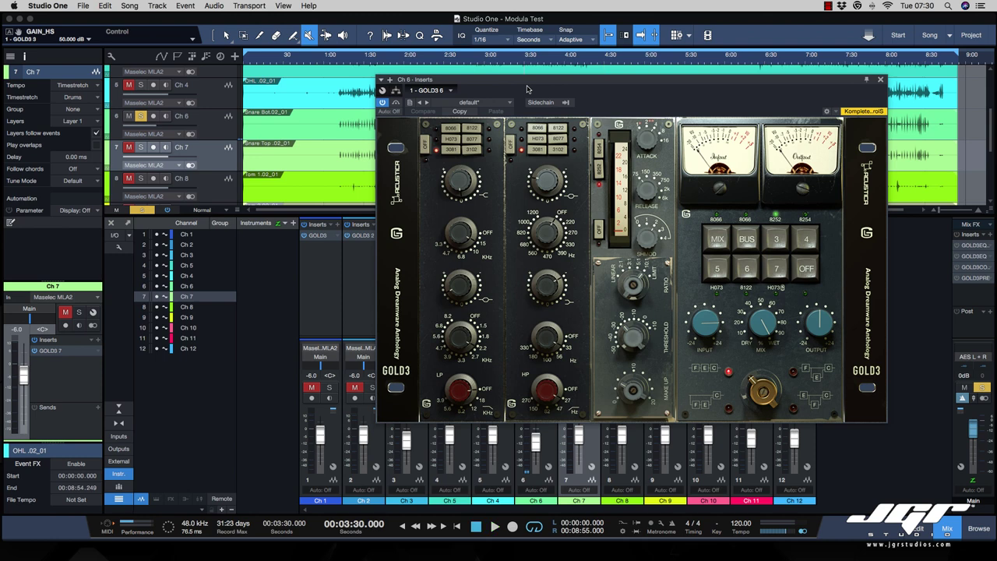
key(space)
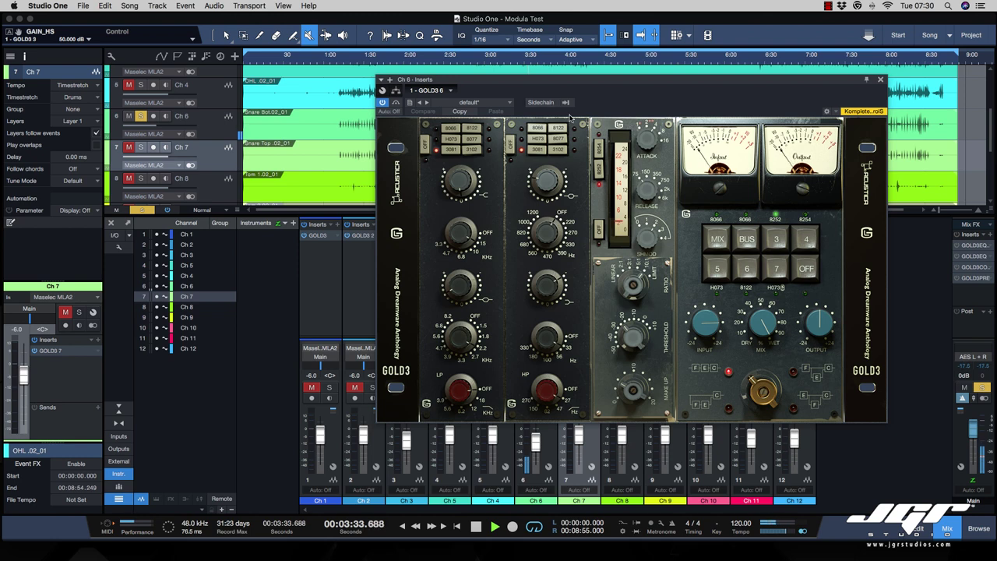
Step: Compare Ch 6 with GOLD3 6 bypassed and active, leaving it active, and return to the full mix with the plug-in window closed
click(395, 103)
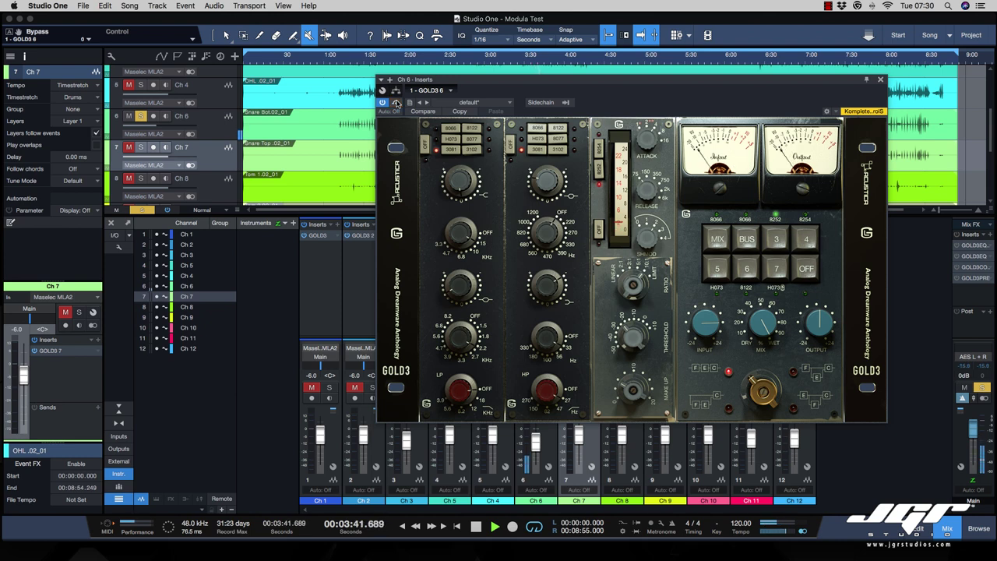
click(397, 103)
click(397, 103)
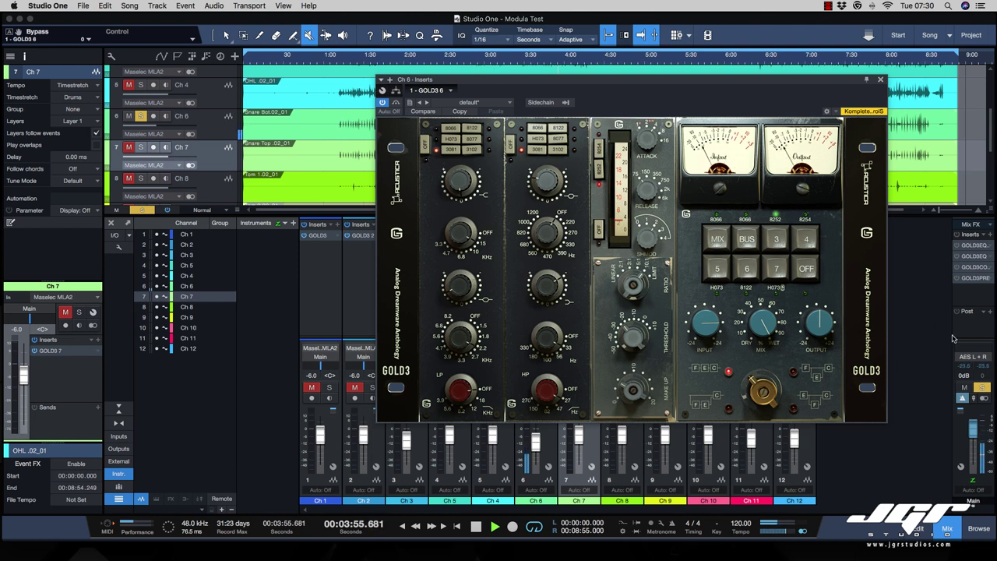
key(shift+m)
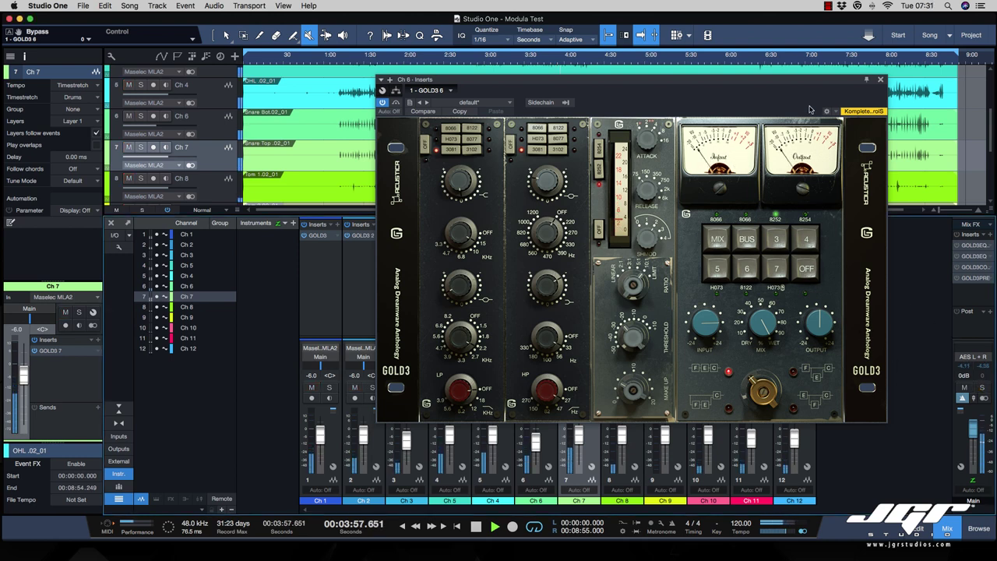
click(880, 79)
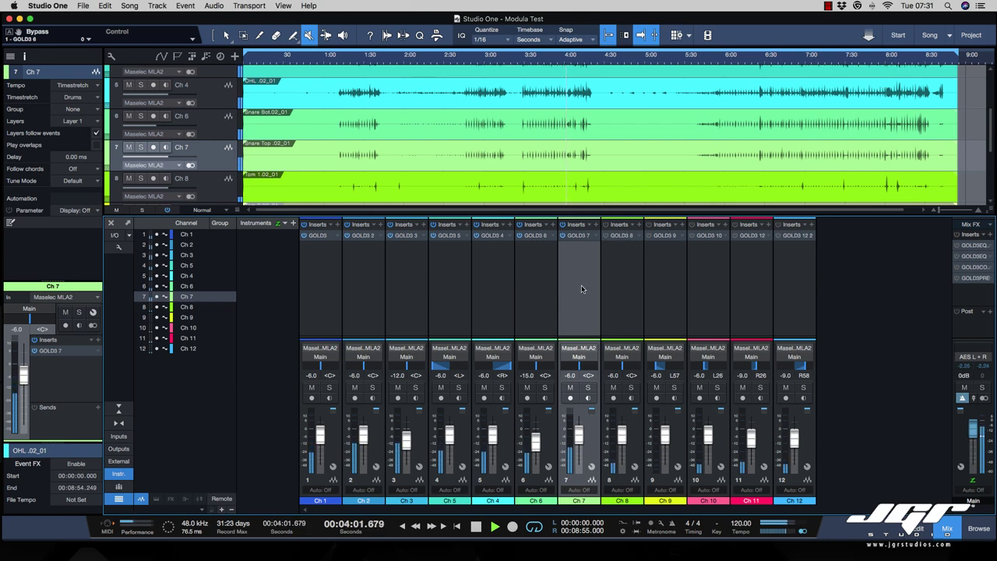
Step: Solo Ch 7 and open its GOLD3 7 plug-in, moving the window fully into view
click(588, 387)
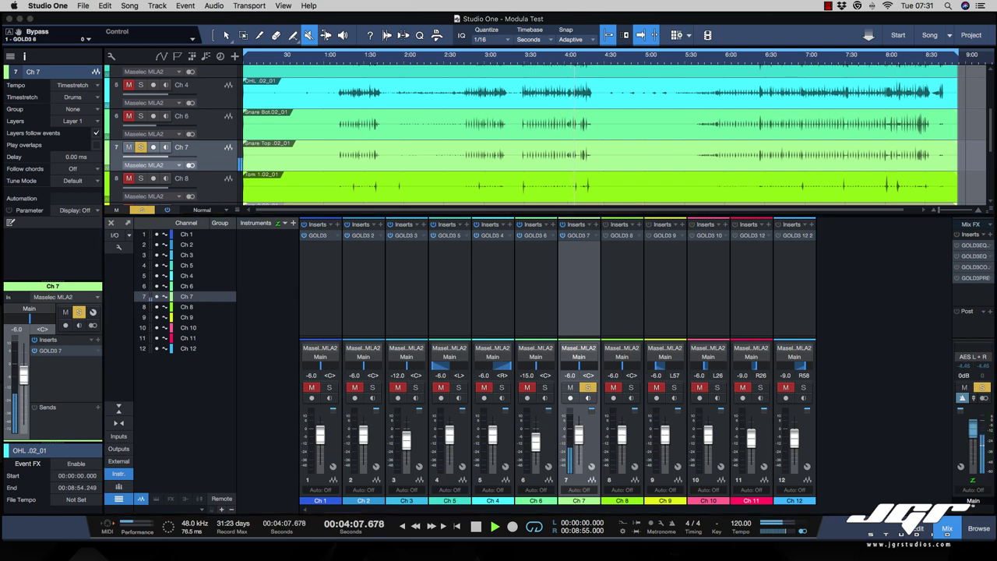
click(577, 234)
drag(524, 159, 459, 111)
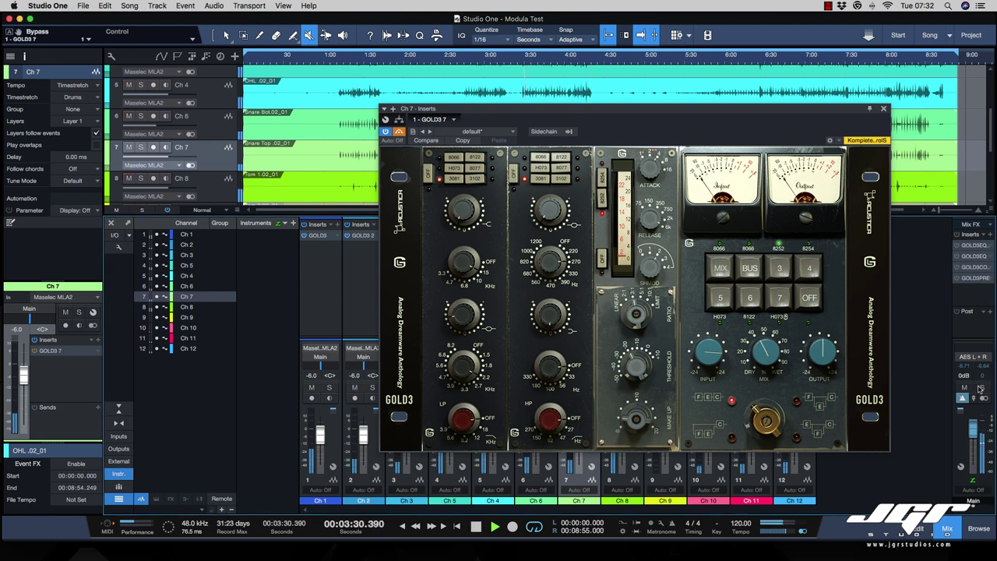
Step: Compare the full mix with GOLD3 7 bypassed and active, leaving it active, and close its window
click(398, 132)
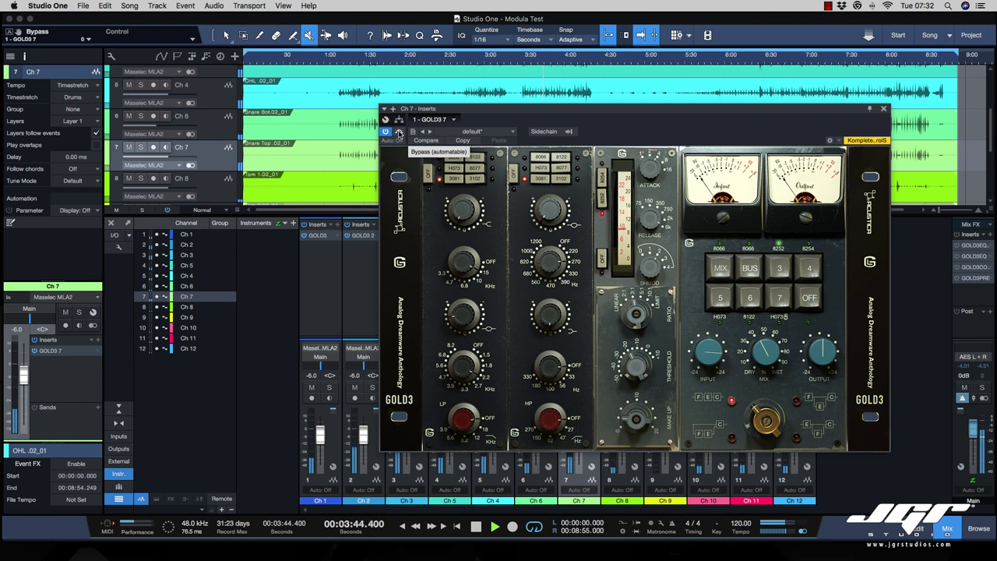
click(399, 133)
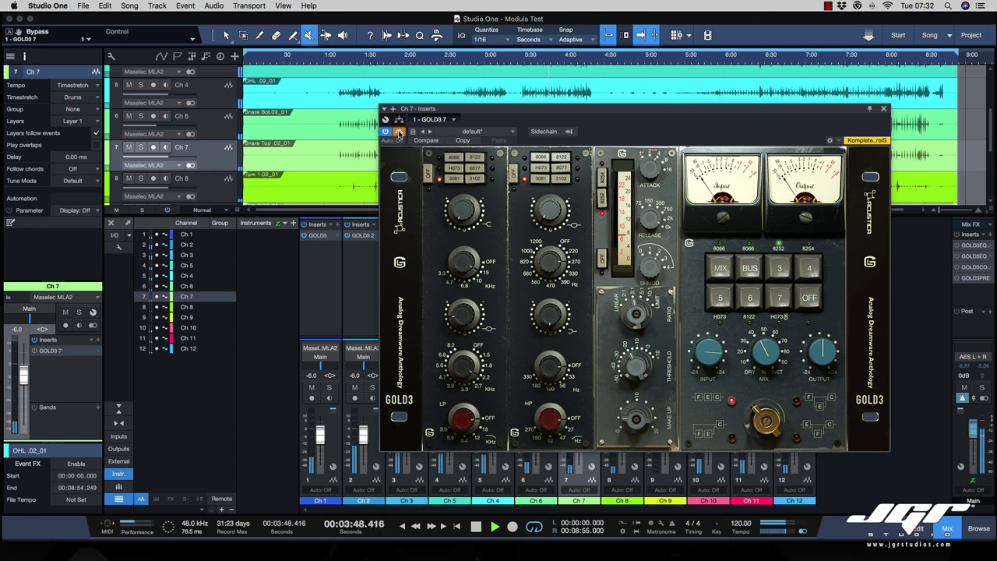
click(399, 132)
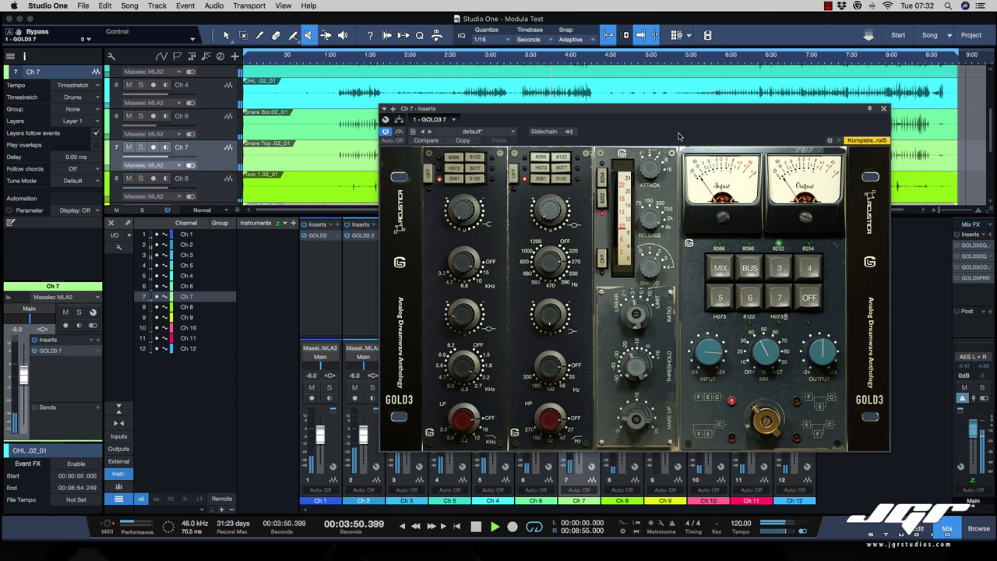
click(884, 109)
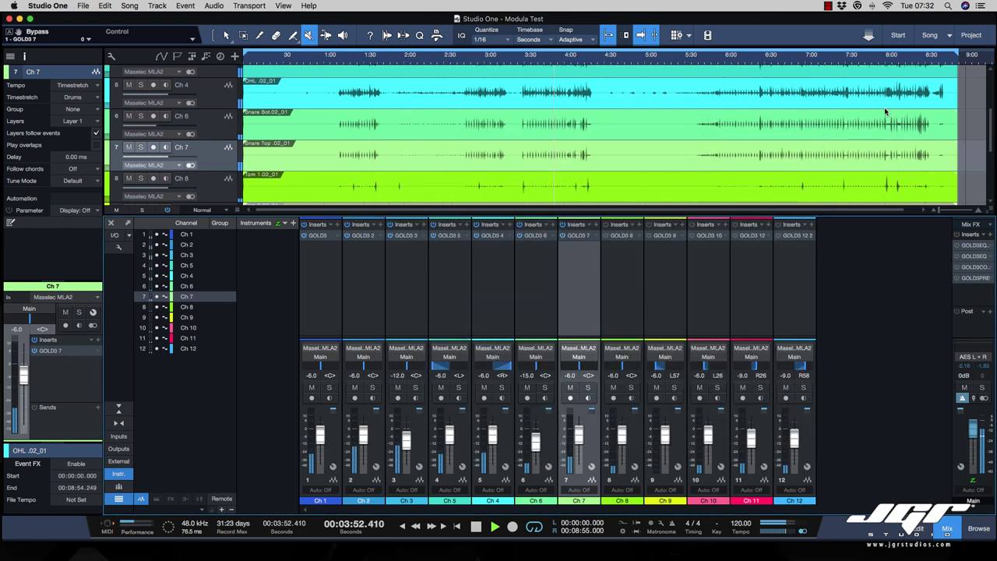
scroll(708, 179, down, 5)
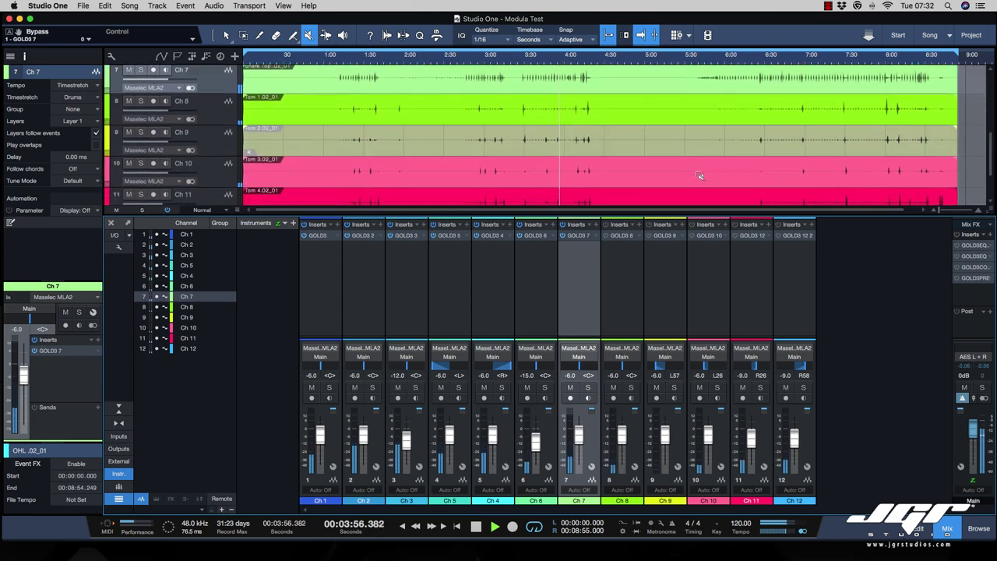
scroll(699, 176, down, 3)
scroll(699, 176, up, 8)
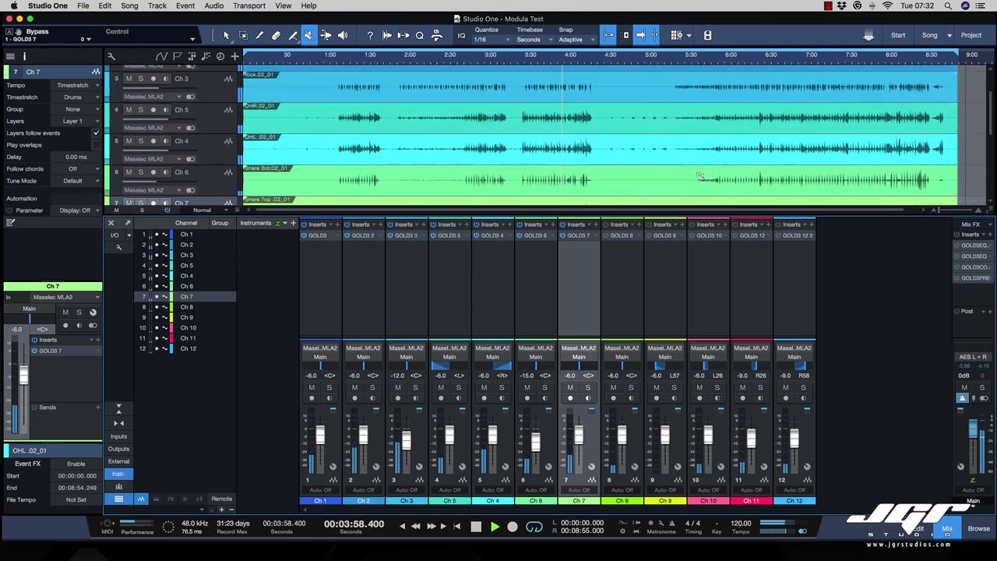
click(168, 212)
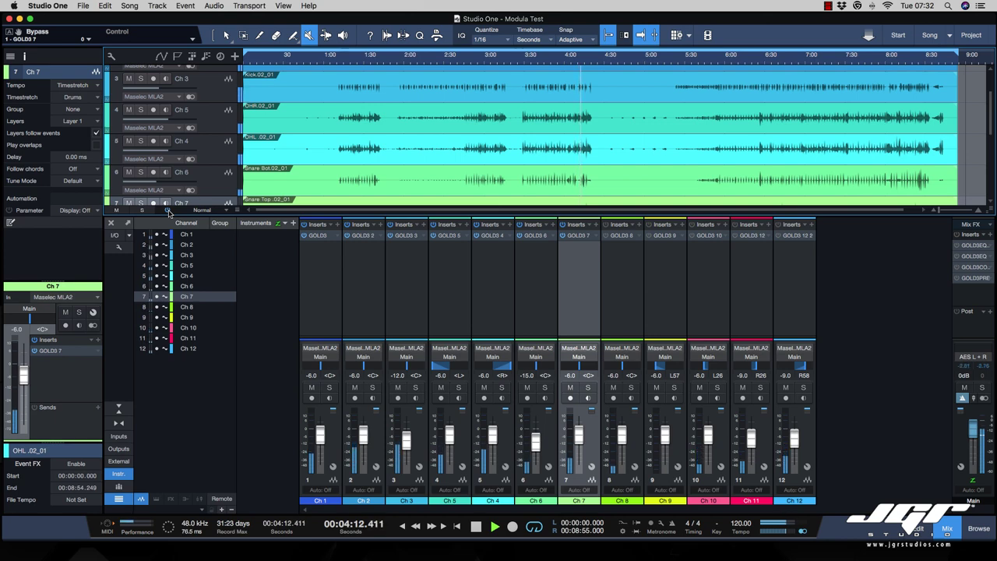
Step: Activate the GOLD3 12 2 plug-in on Ch 12, close its window and restart the mix from 3:30
double_click(789, 236)
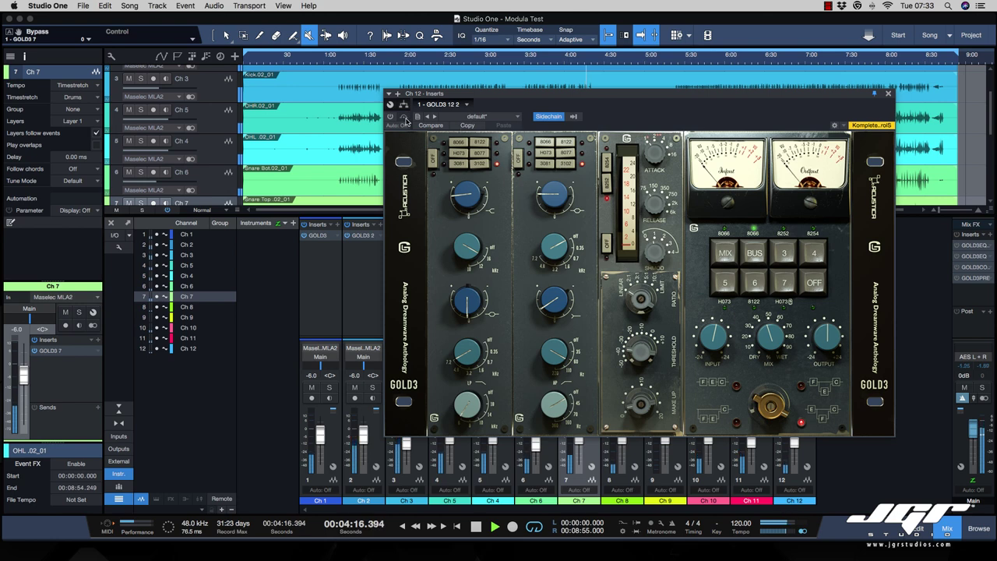
click(391, 116)
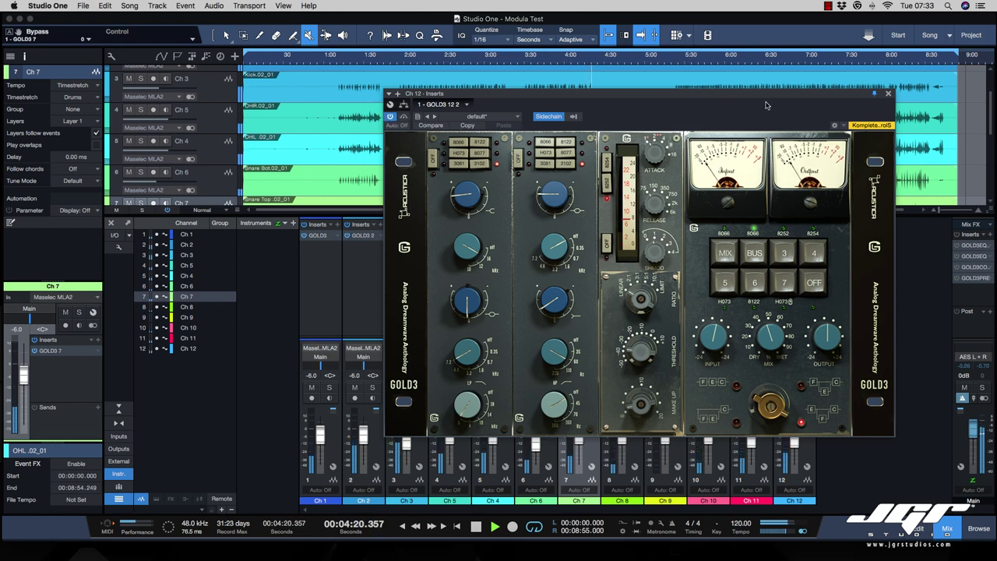
click(888, 94)
key(space)
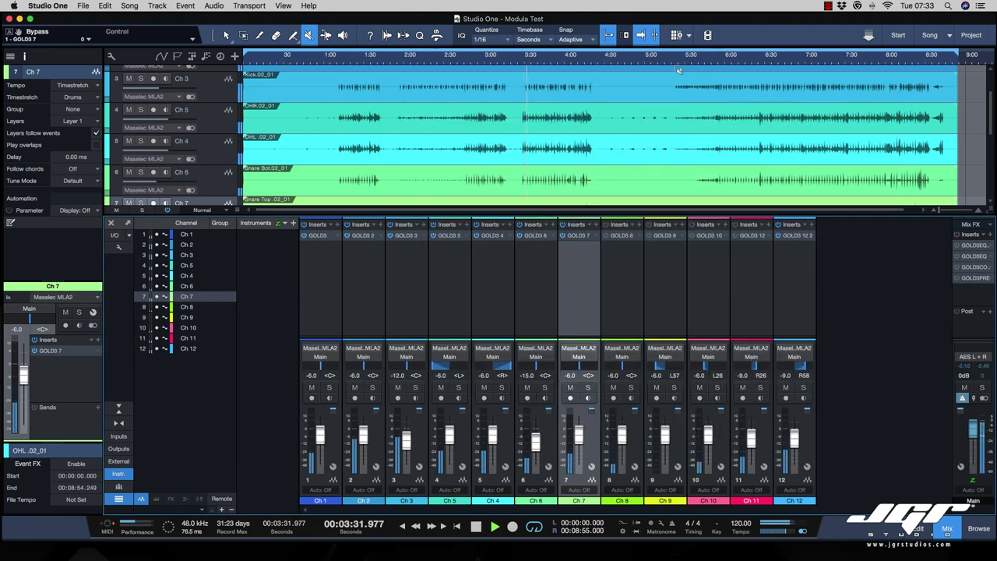
Step: Audition the mix while selecting Ch 2 and Ch 3 and viewing GOLD3 3, then close its window and stop playback
scroll(652, 106, up, 3)
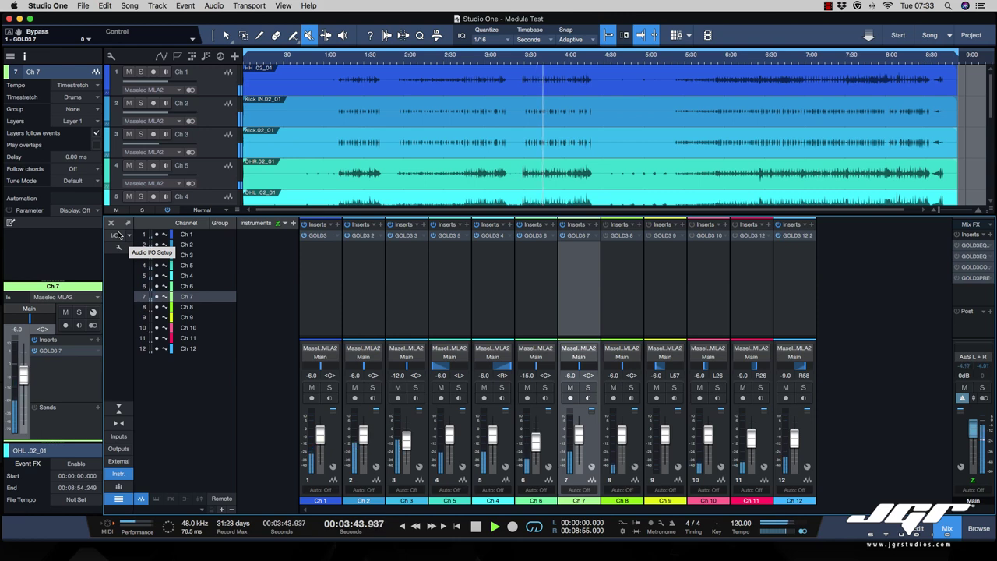
click(372, 277)
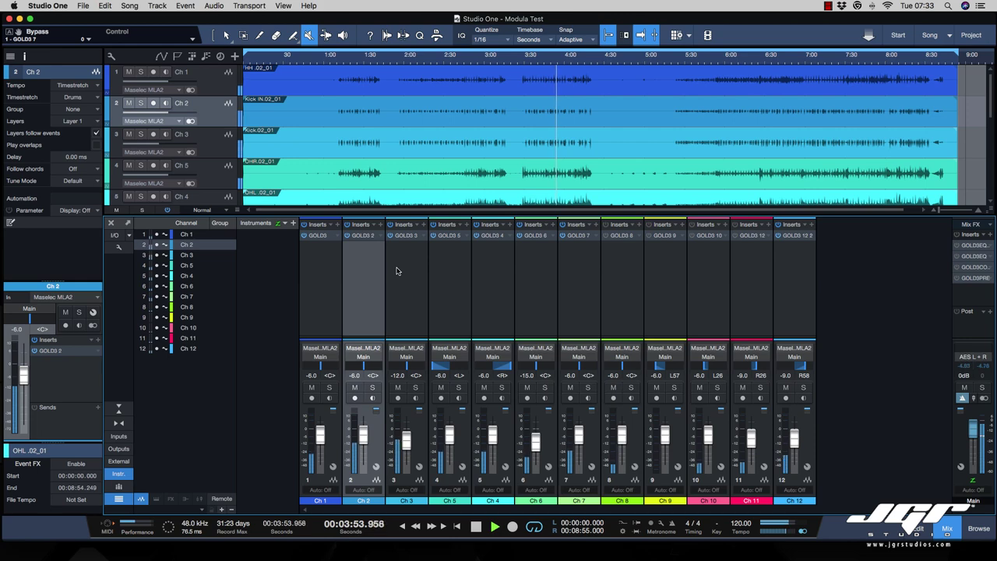
click(405, 268)
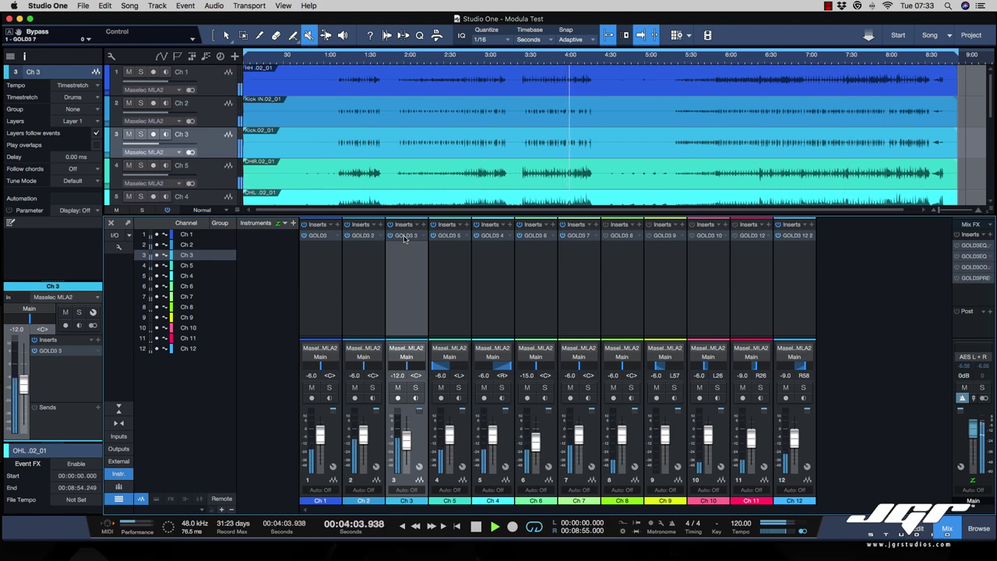
click(404, 236)
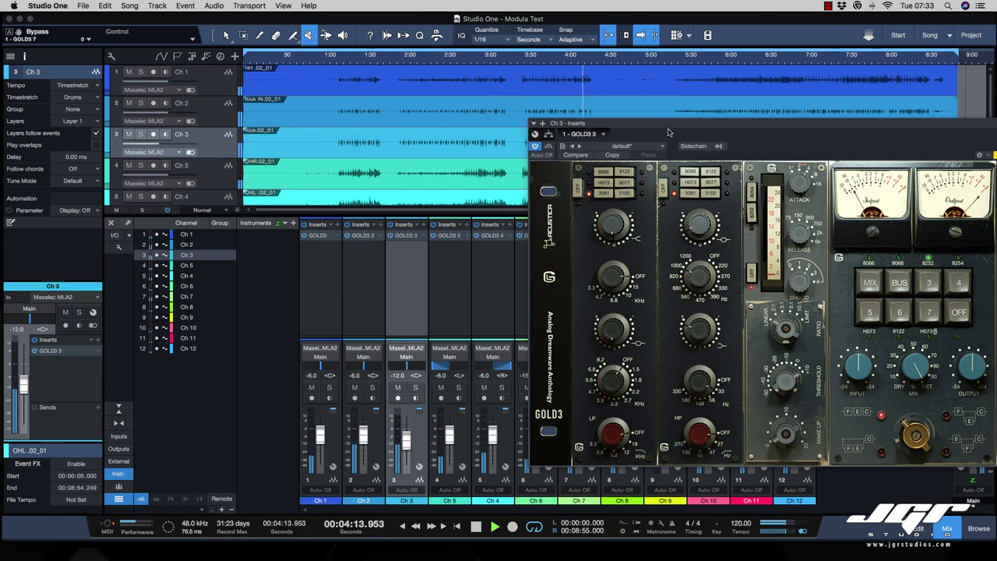
drag(668, 130, 555, 117)
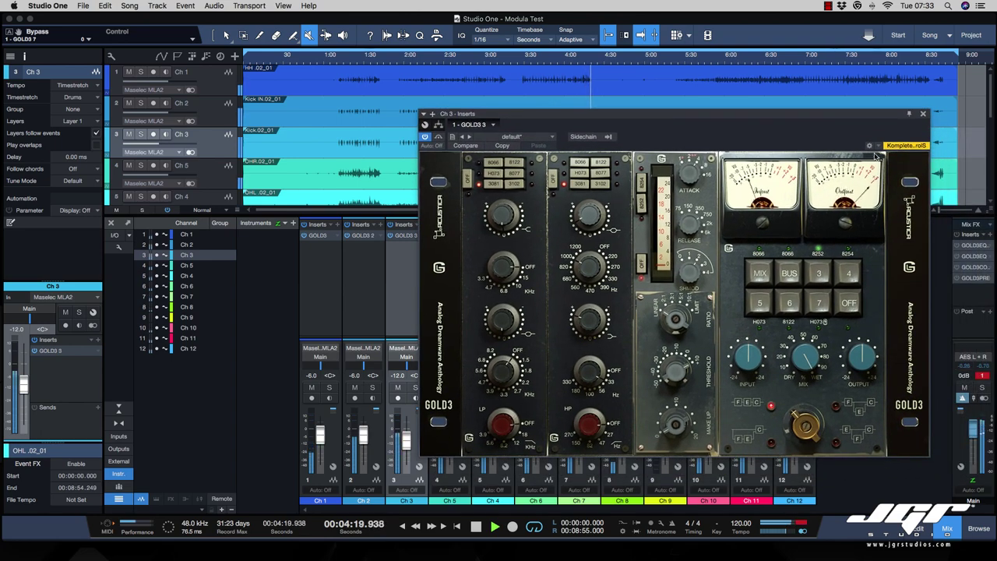
click(923, 114)
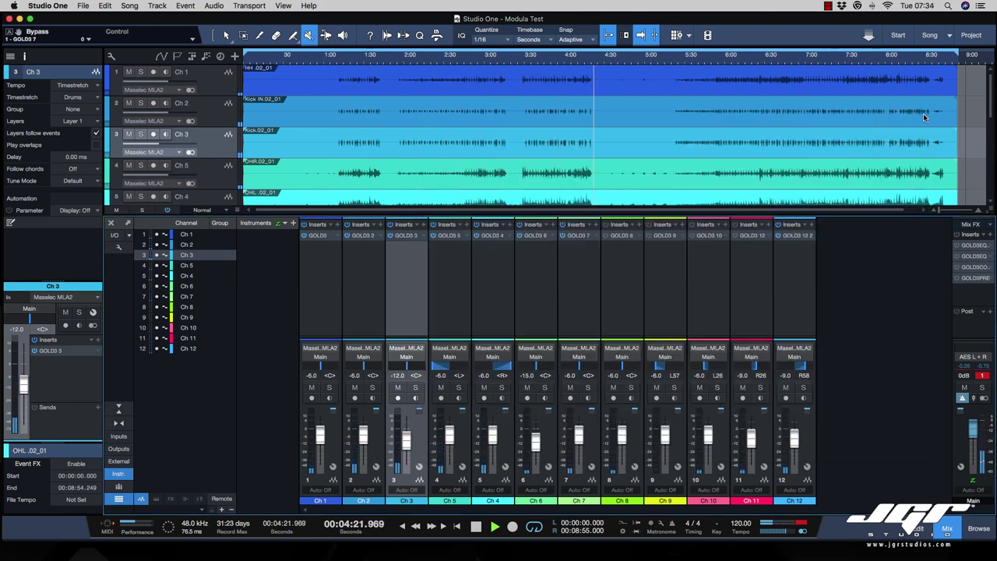
key(space)
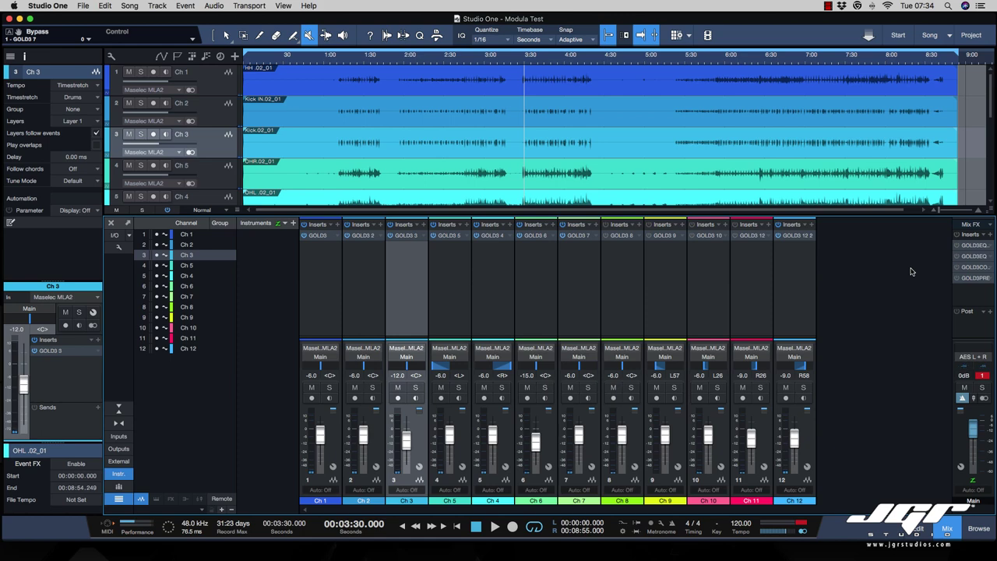